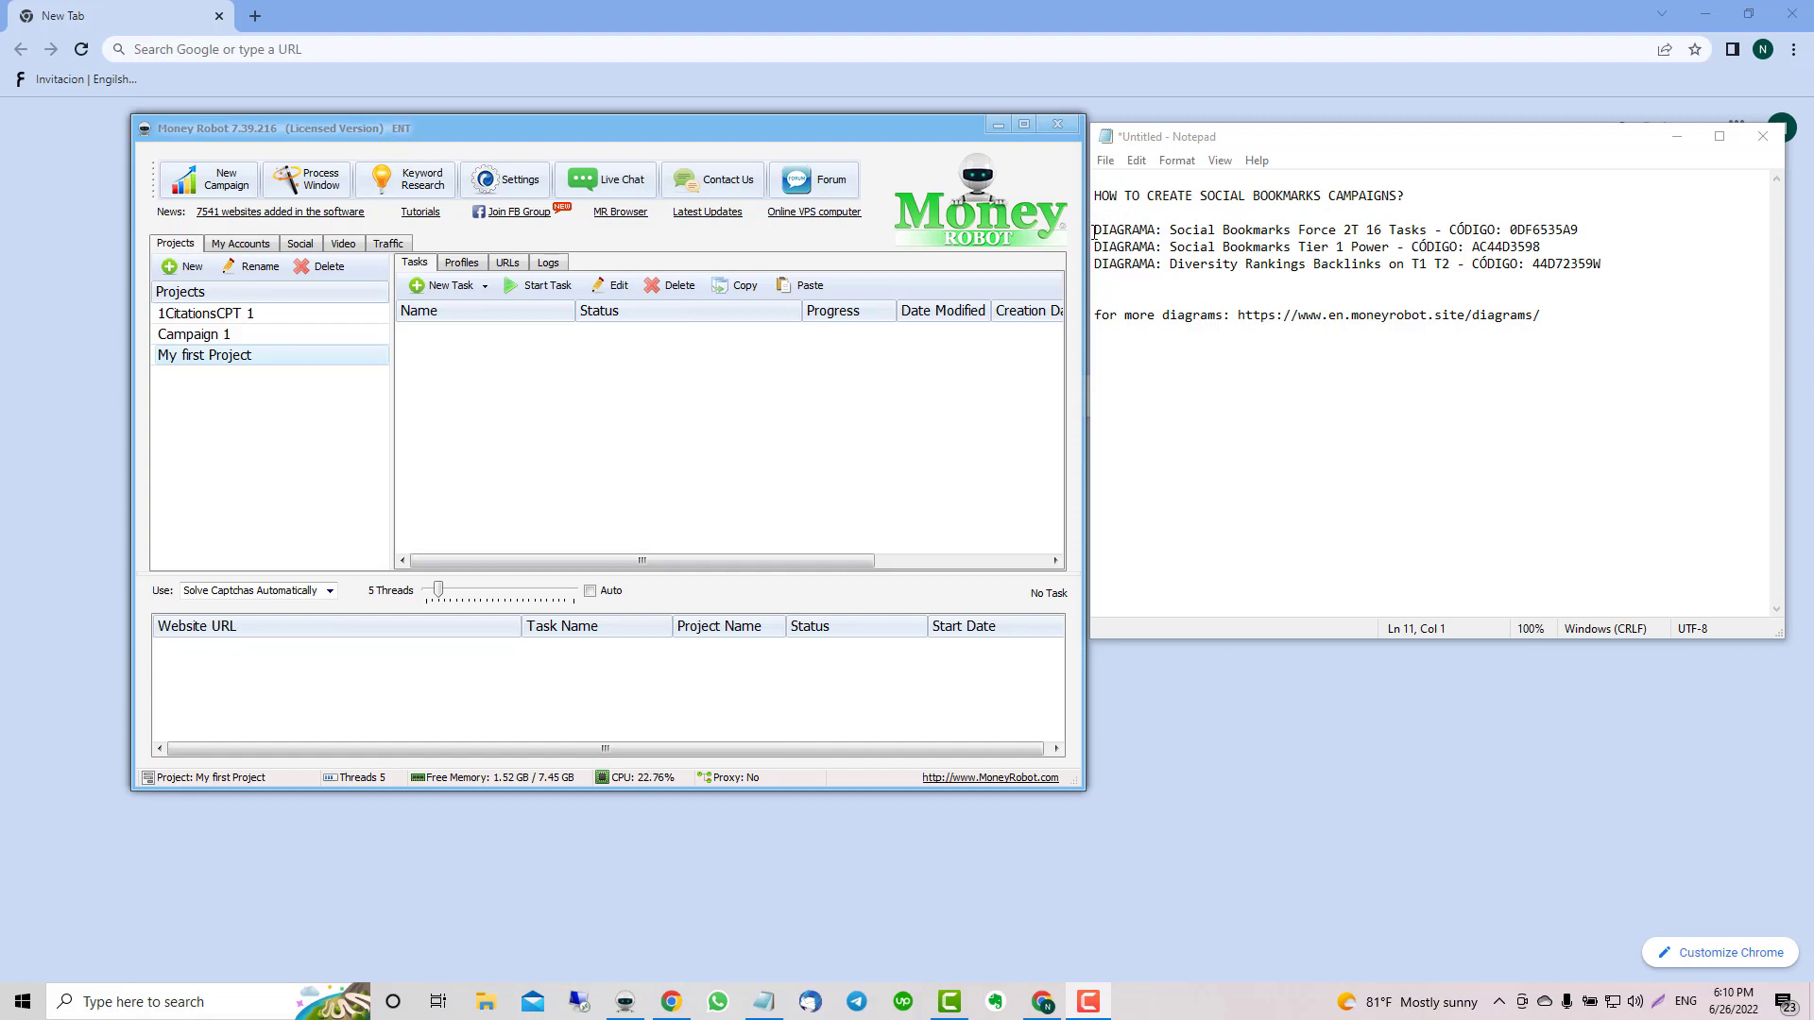
{"action": "left_click_drag", "start_coordinate": [1094, 231], "coordinate": [1618, 279]}
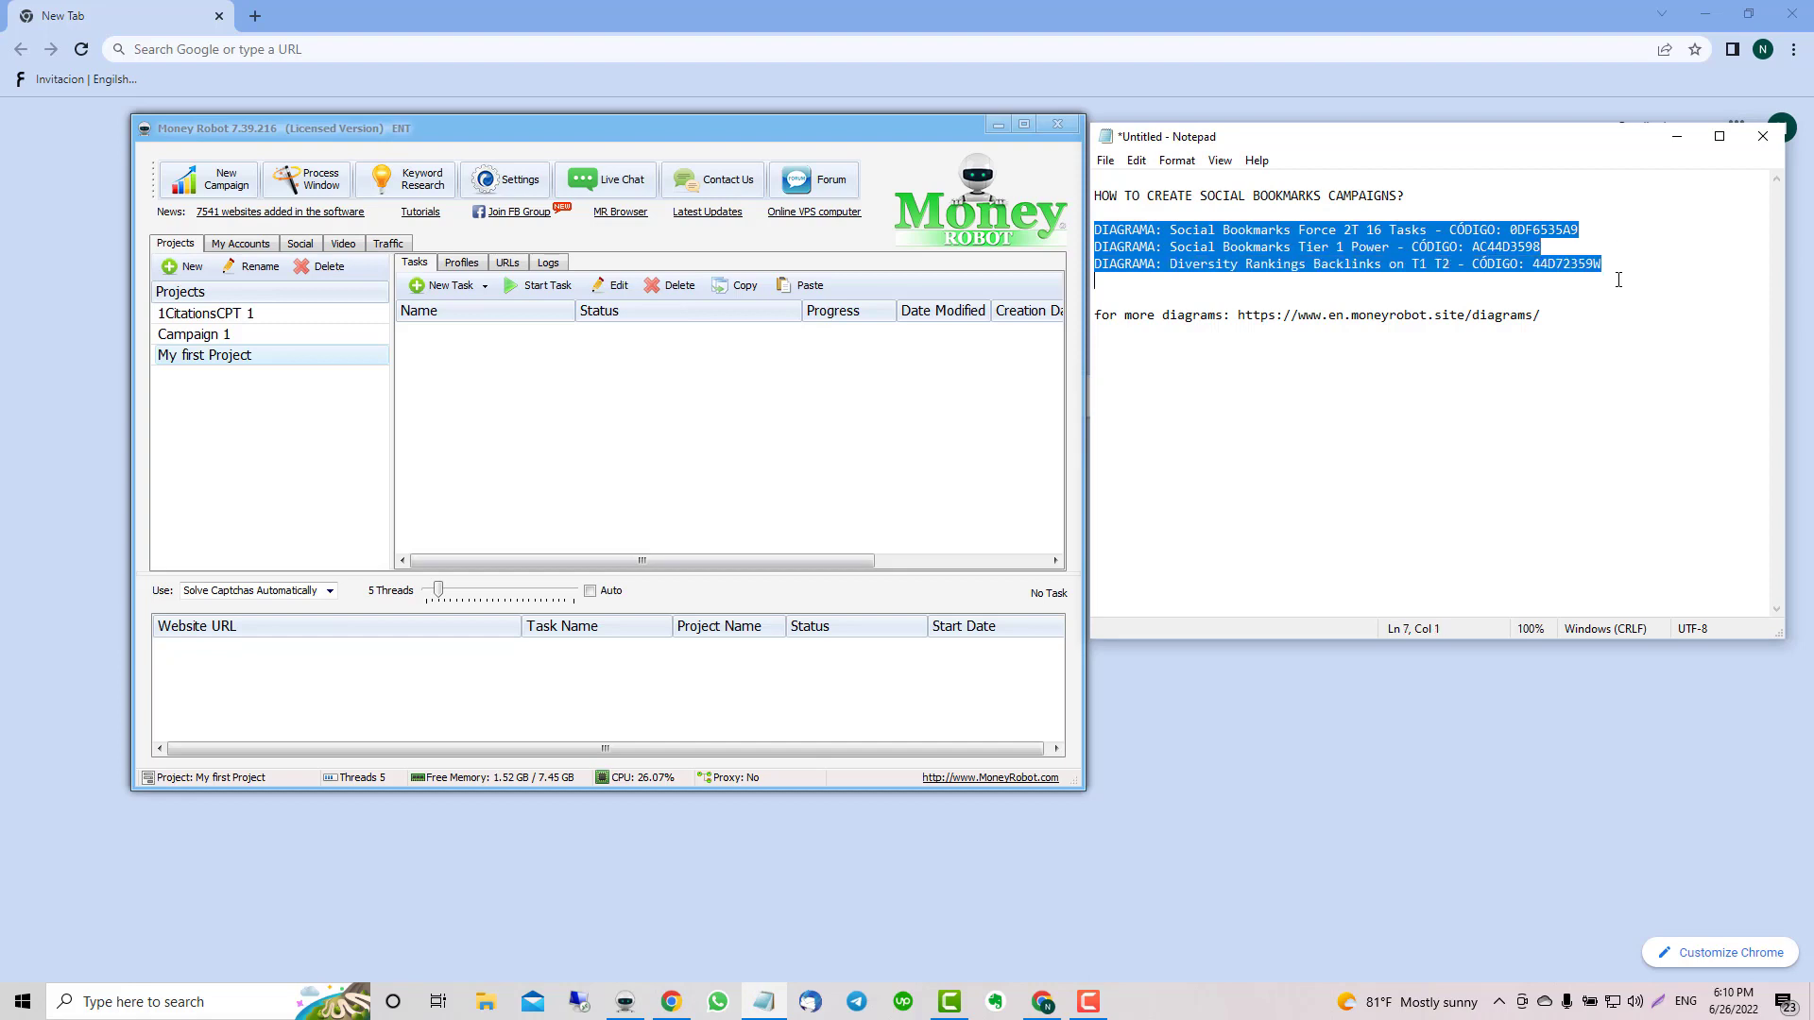
{"action": "left_click", "coordinate": [1645, 359]}
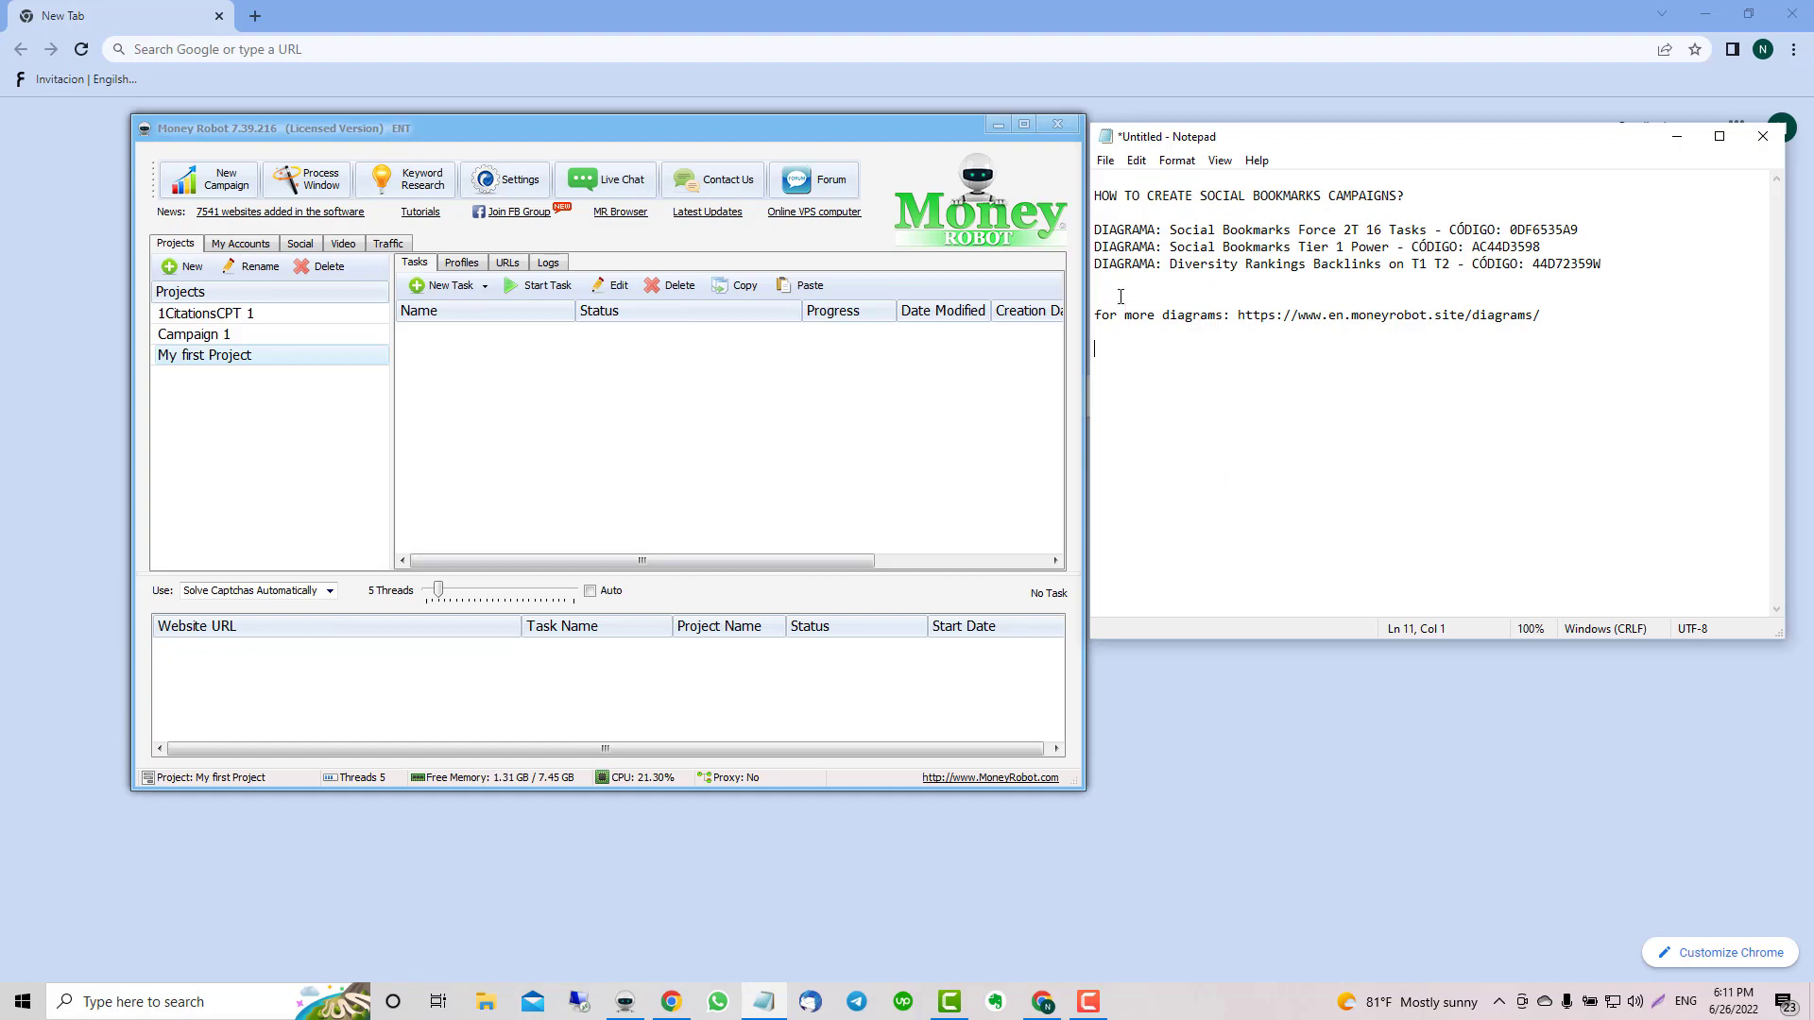
{"action": "left_click_drag", "start_coordinate": [1170, 231], "coordinate": [1581, 228]}
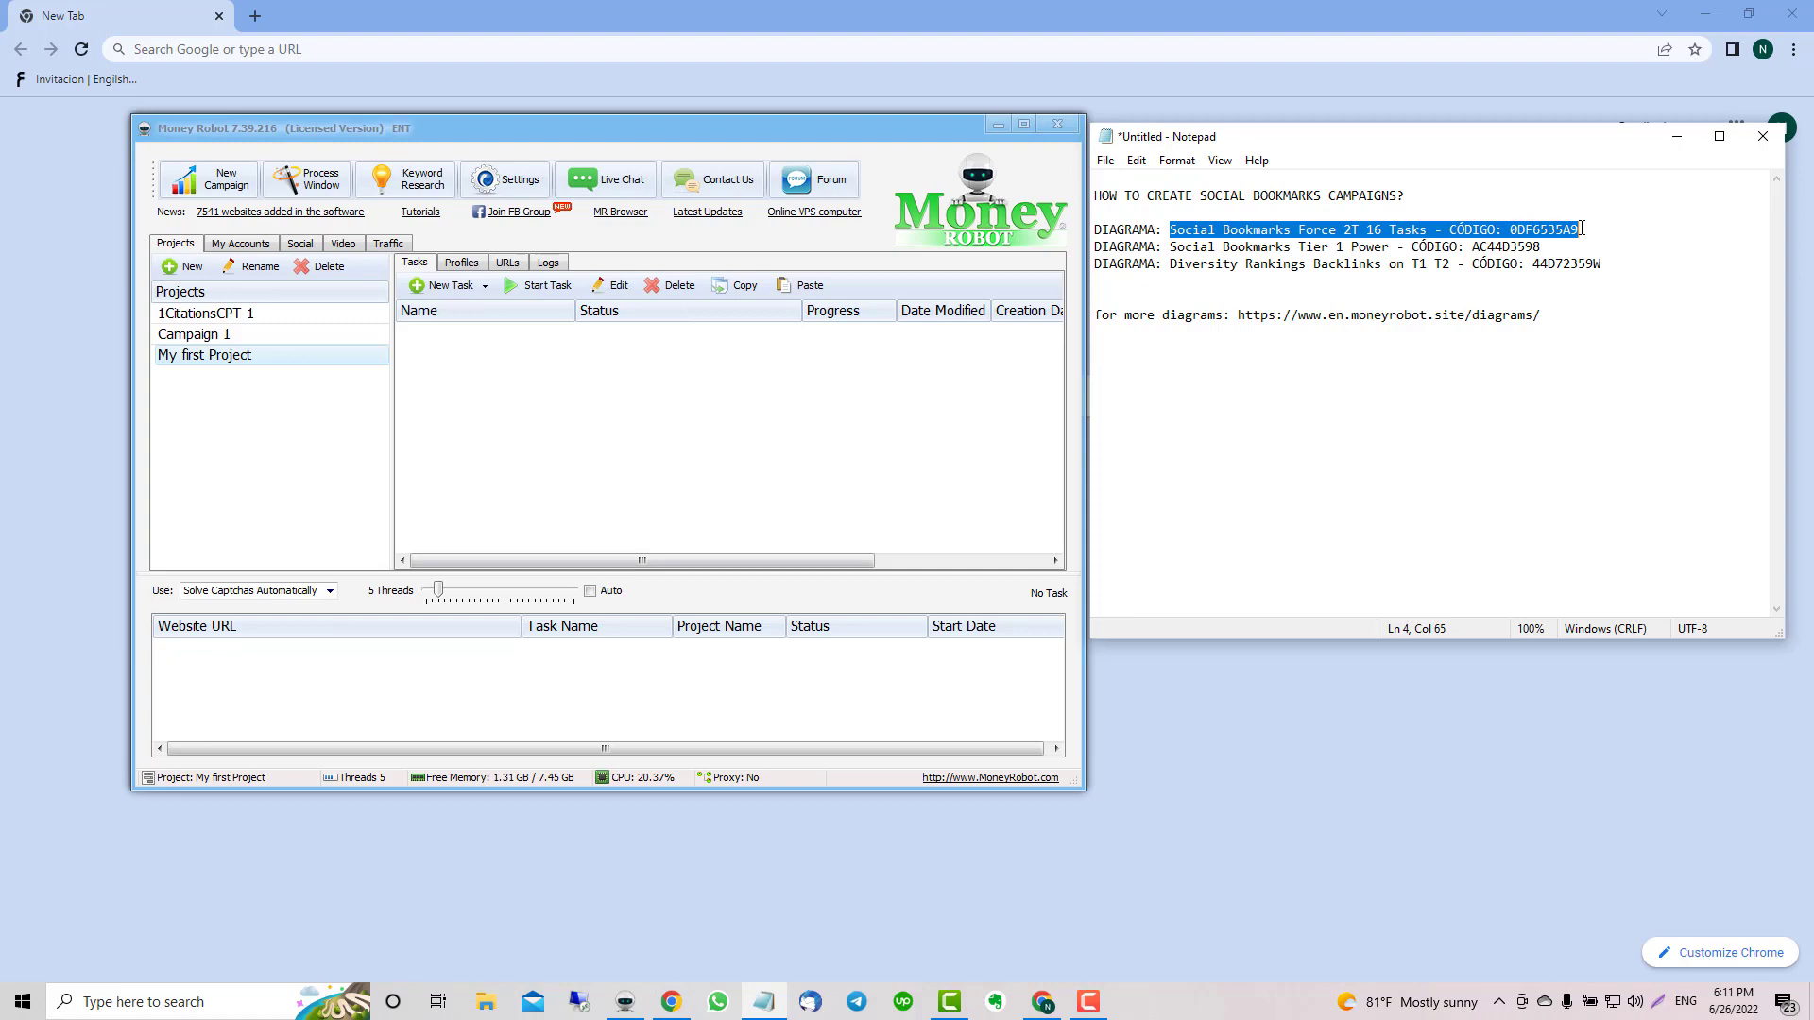
{"action": "left_click", "coordinate": [1314, 265]}
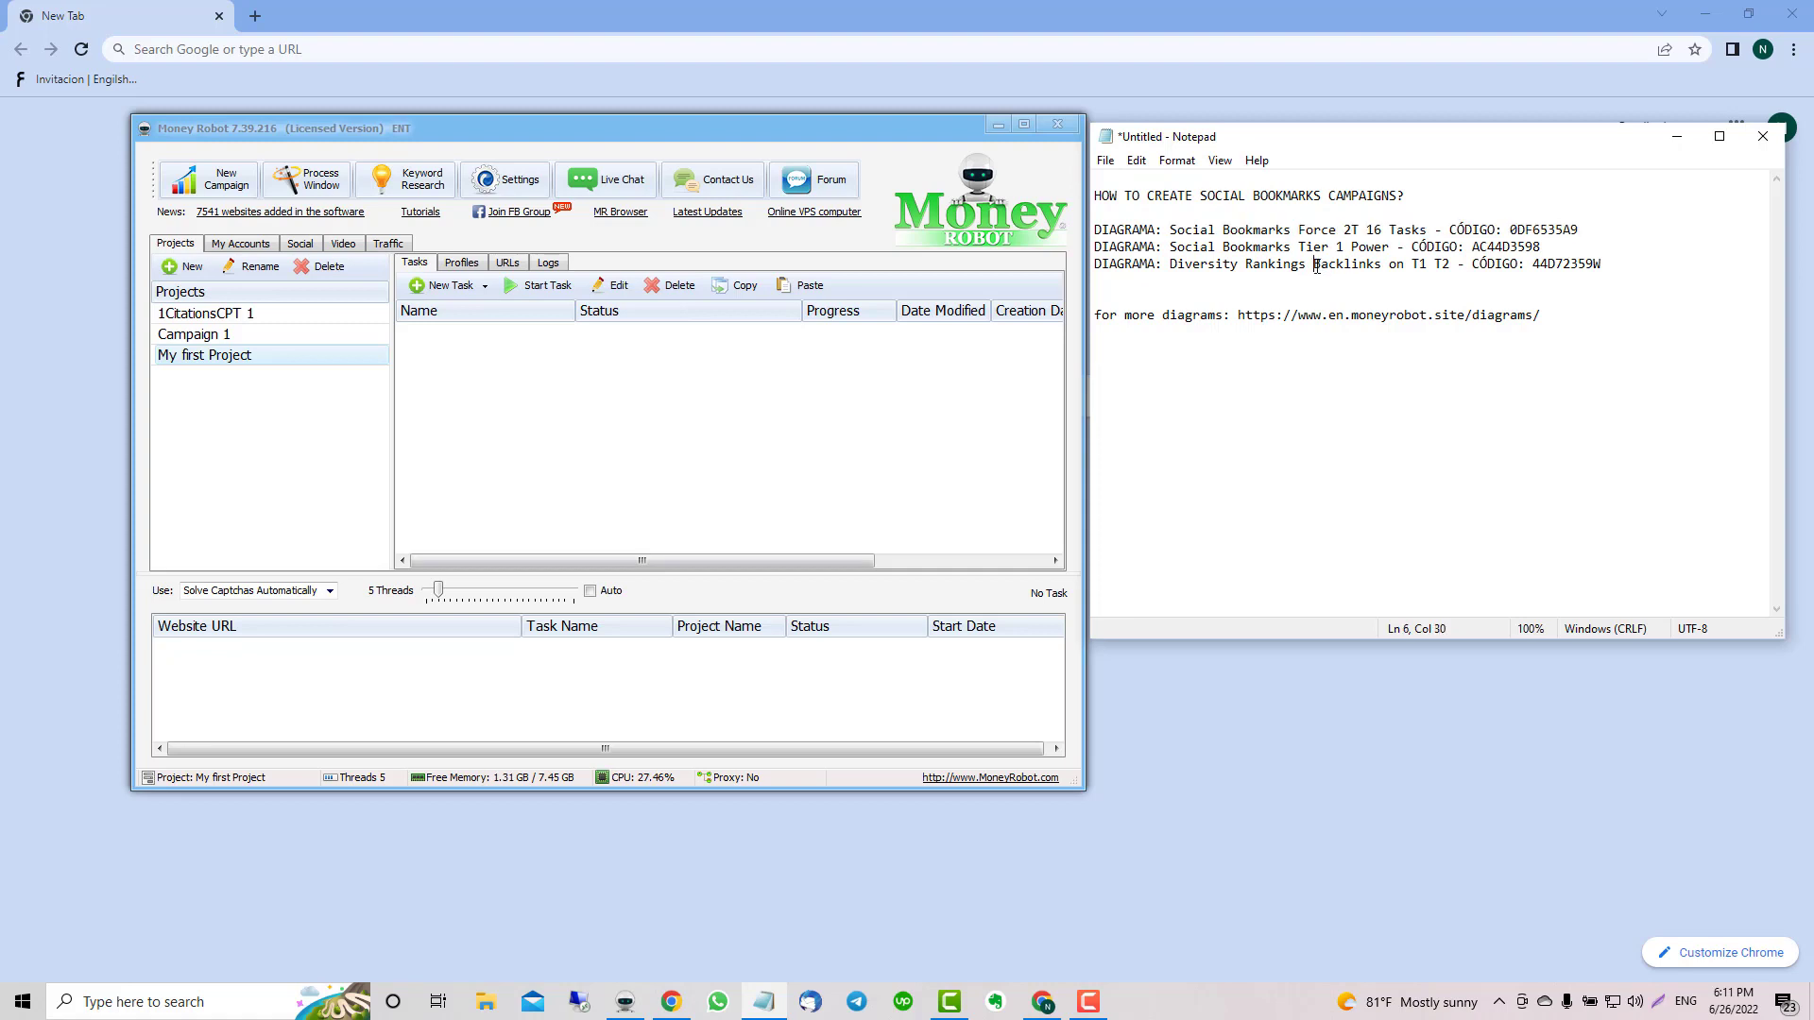
{"action": "left_click", "coordinate": [1180, 246]}
Start a new SEO campaign and import the Social Bookmarks Force 2T 16 Tasks diagram using ID 0DF6535A9 from the notes.
{"action": "left_click", "coordinate": [210, 180]}
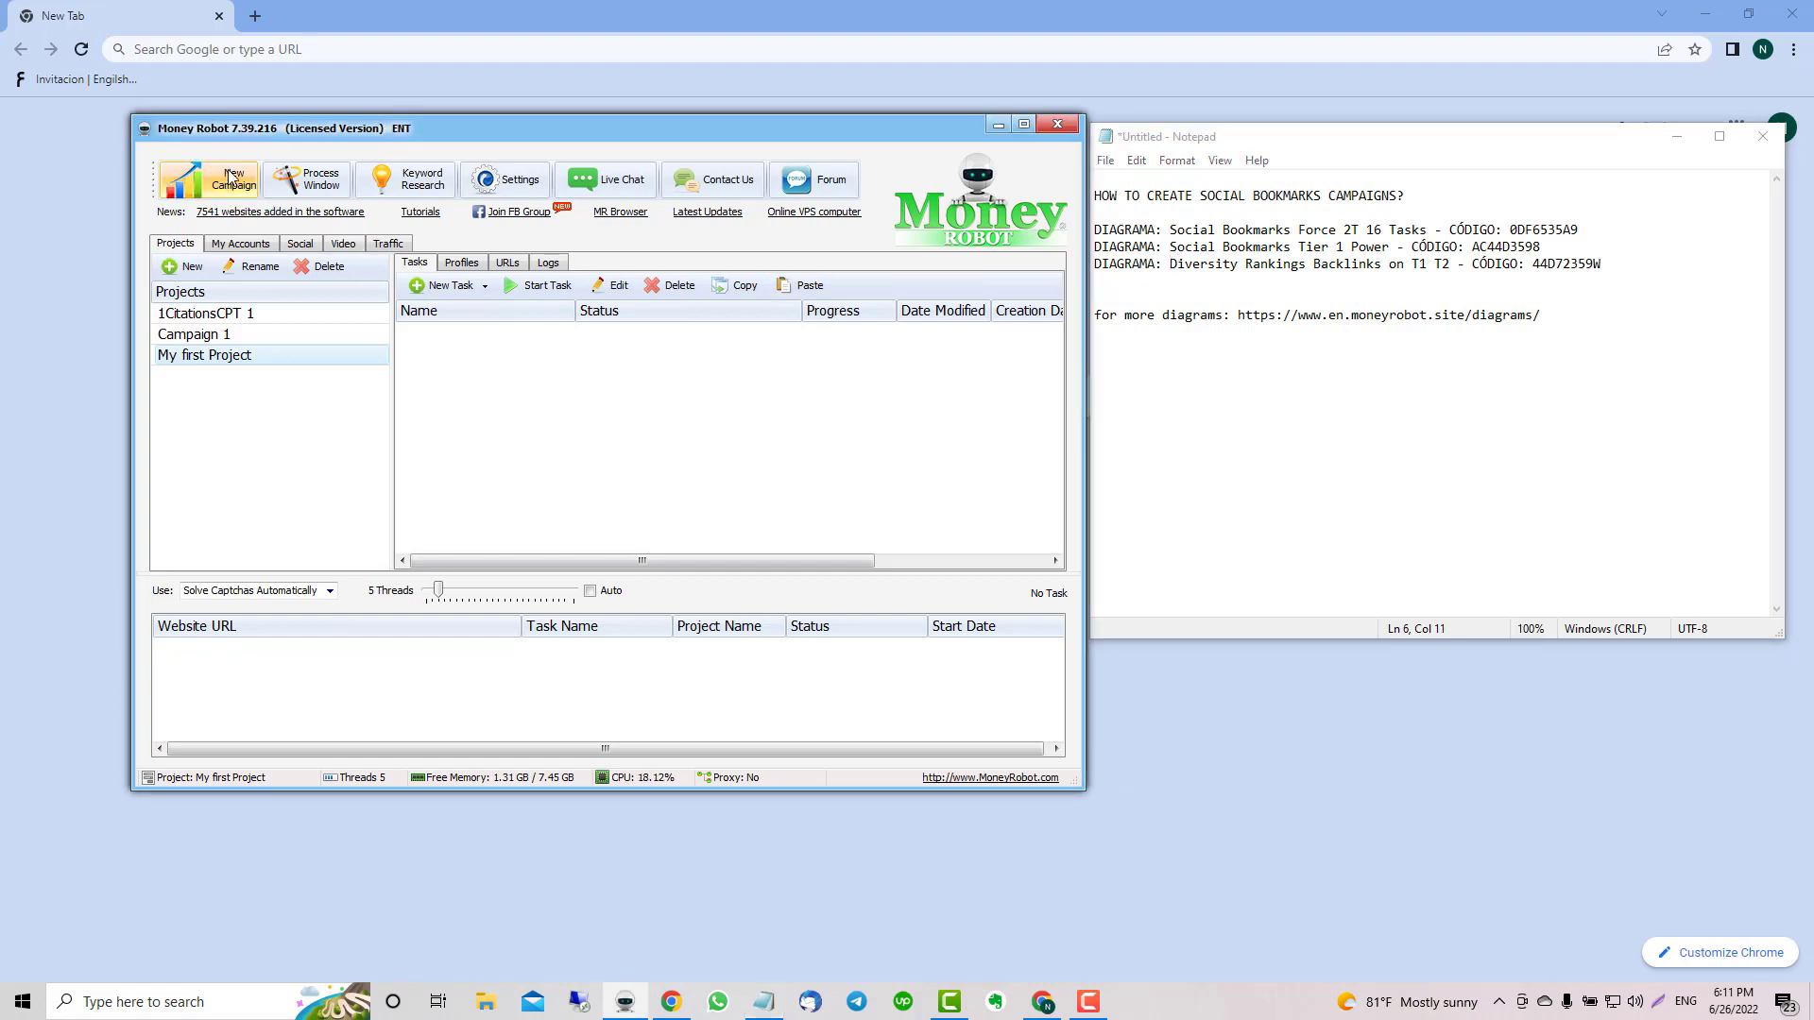
{"action": "left_click", "coordinate": [1642, 161]}
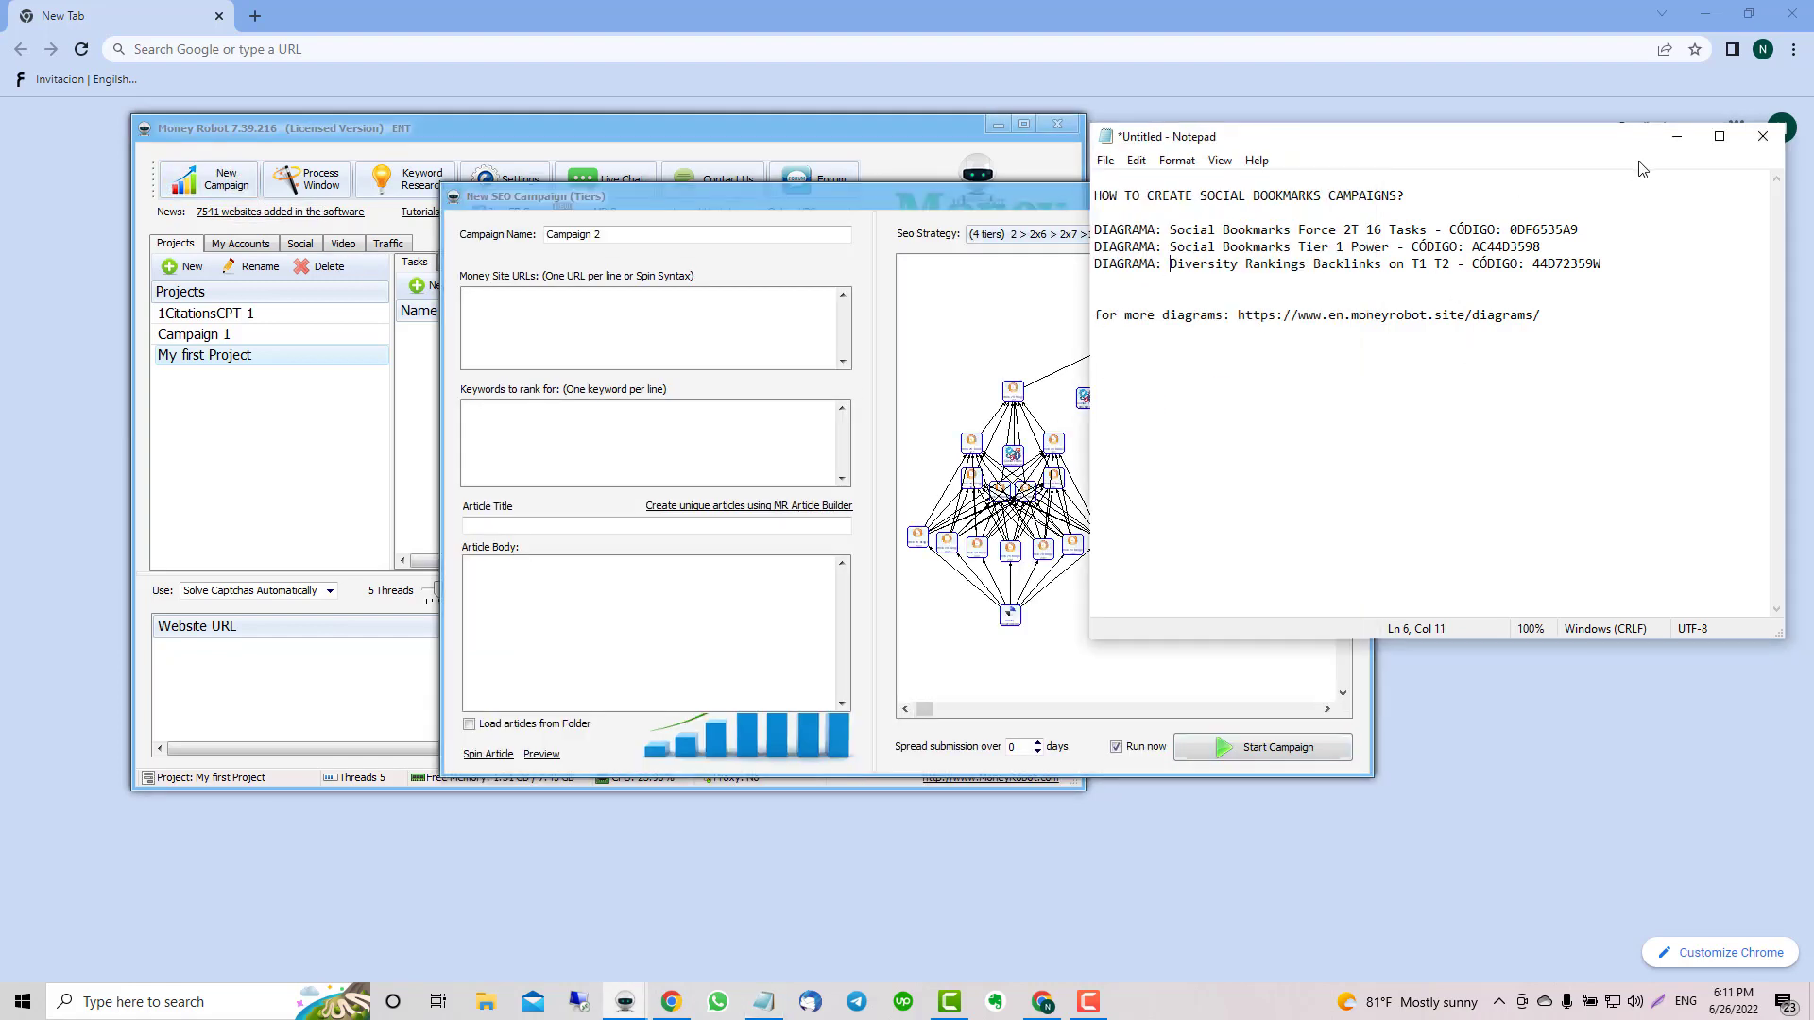
{"action": "left_click_drag", "start_coordinate": [1512, 230], "coordinate": [1584, 227]}
{"action": "key", "text": "ctrl+c"}
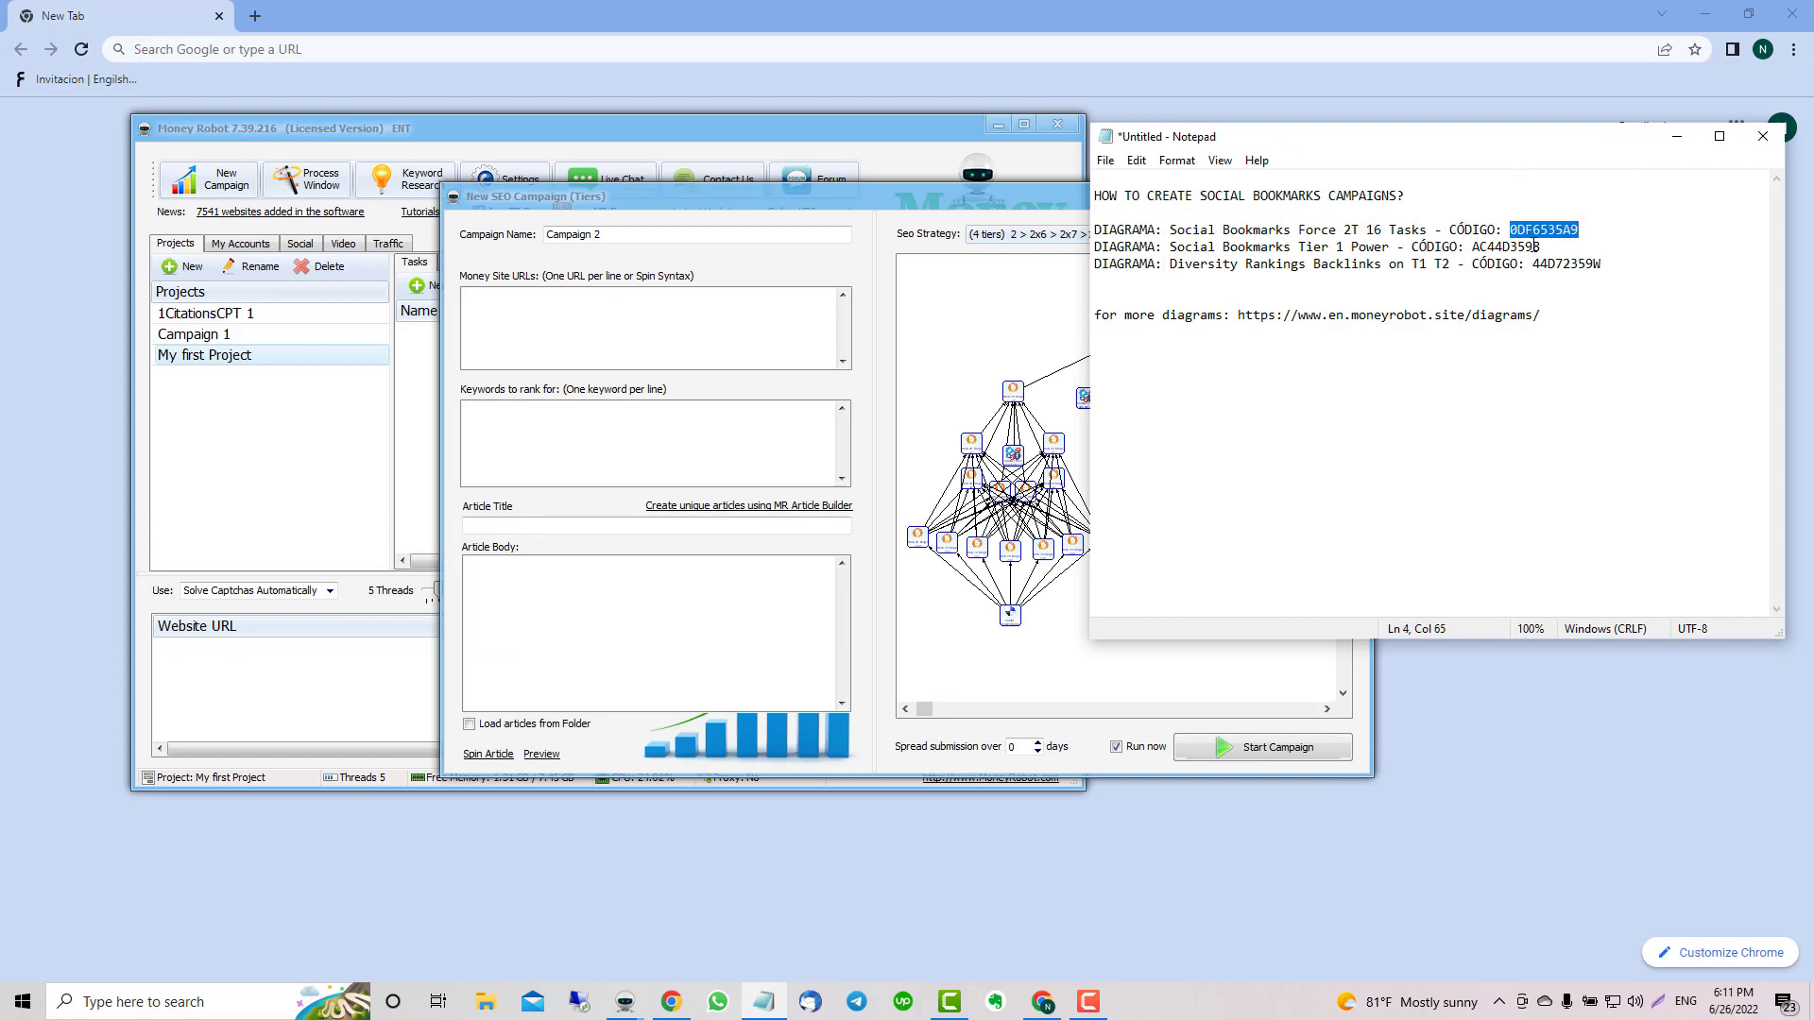
{"action": "left_click_drag", "start_coordinate": [1094, 314], "coordinate": [1238, 314]}
{"action": "right_click", "coordinate": [935, 293]}
{"action": "left_click", "coordinate": [978, 306]}
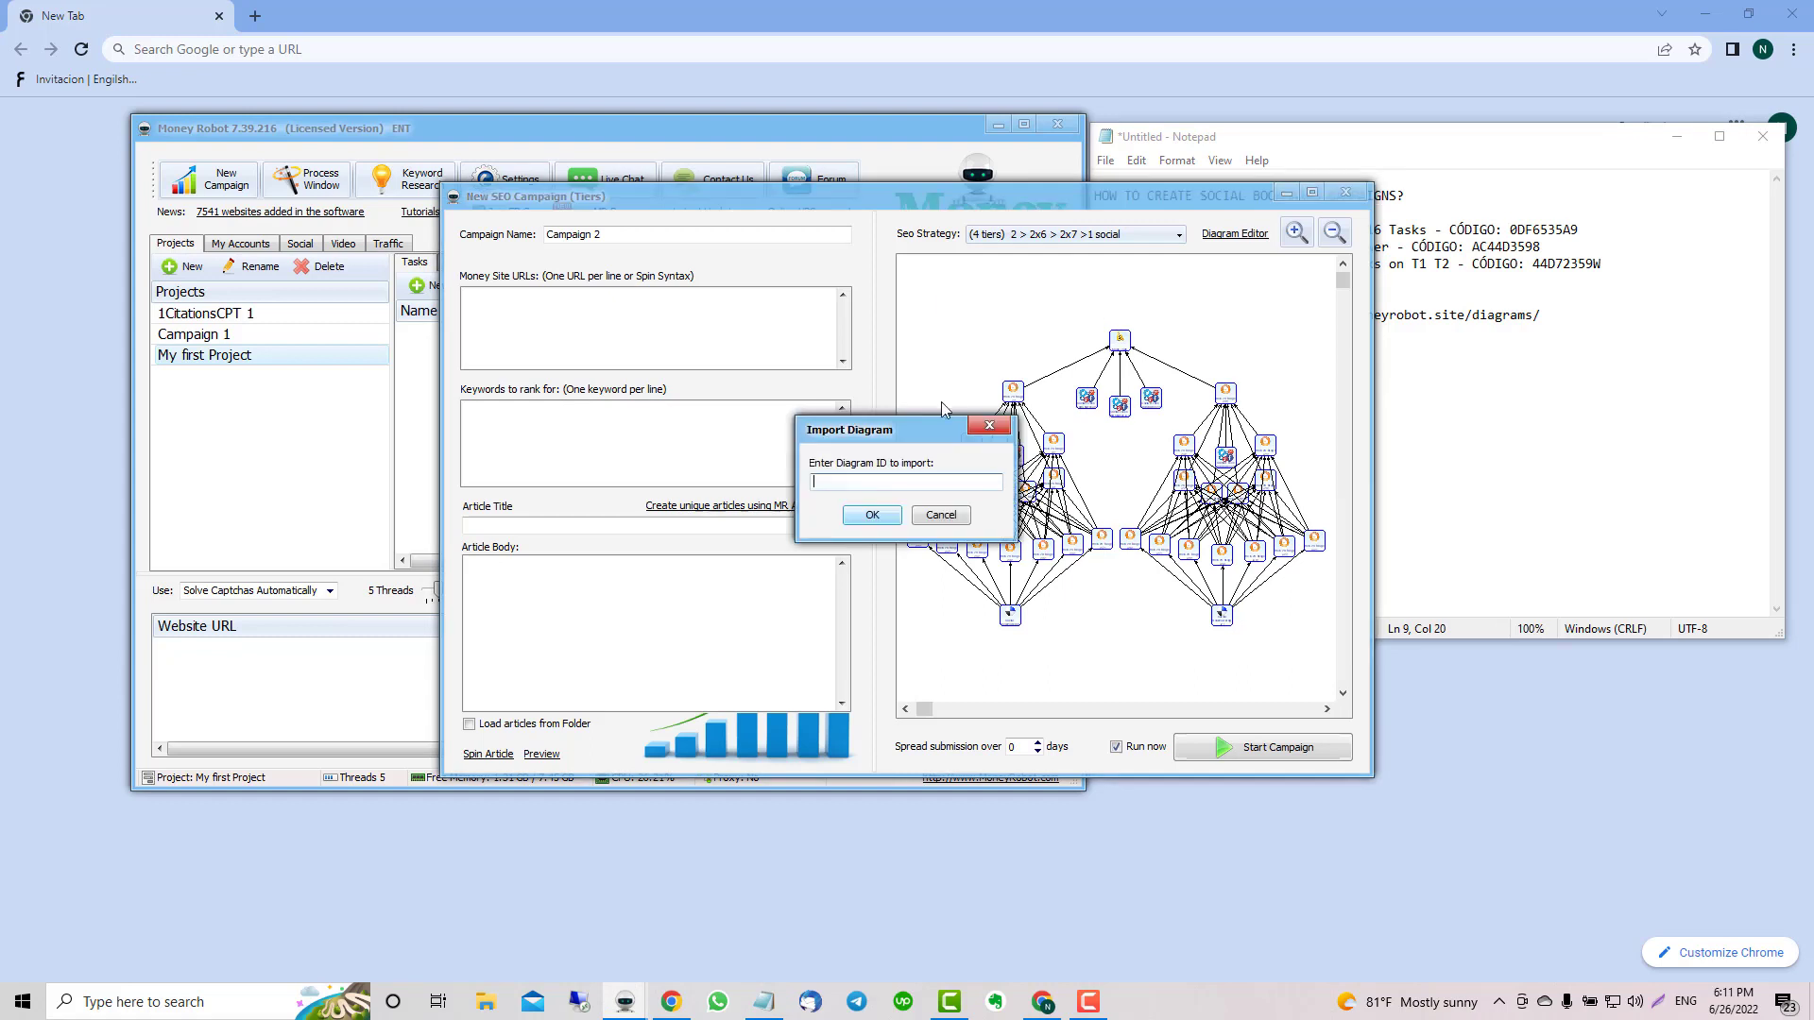
{"action": "key", "text": "ctrl+v"}
{"action": "left_click", "coordinate": [883, 515]}
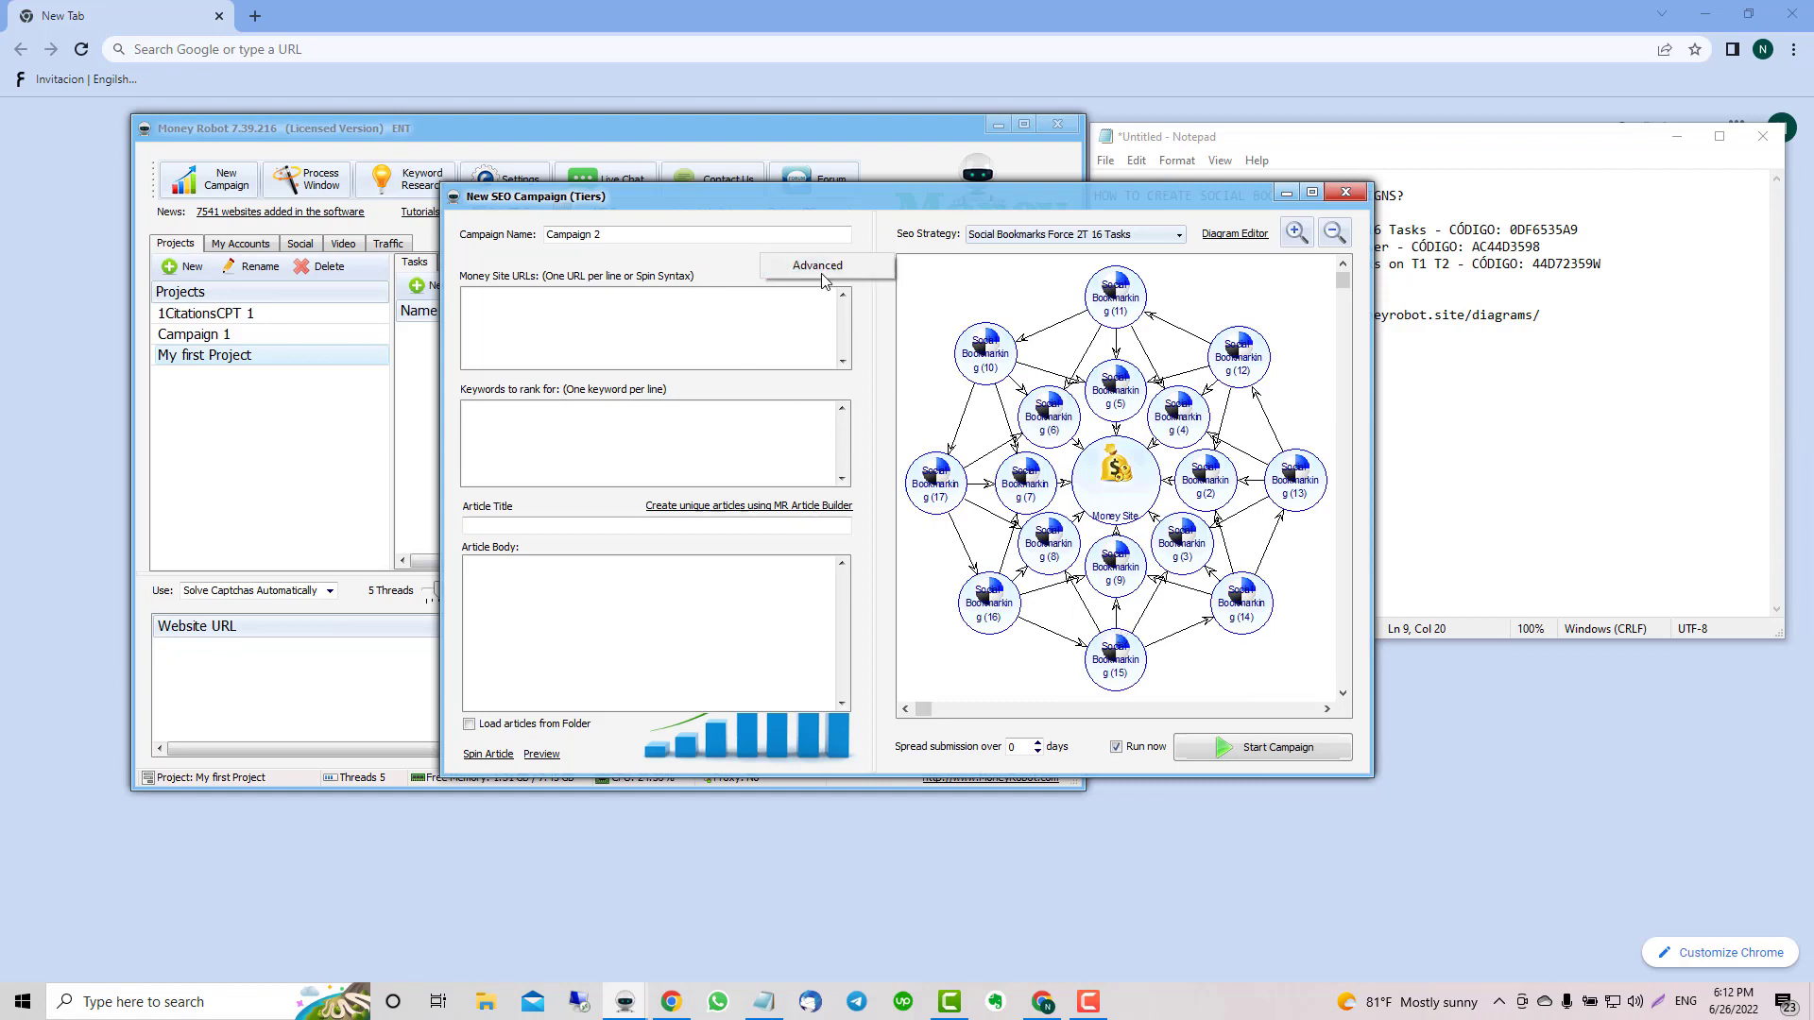
Show the campaign's advanced options and open its account settings.
{"action": "left_click", "coordinate": [818, 266]}
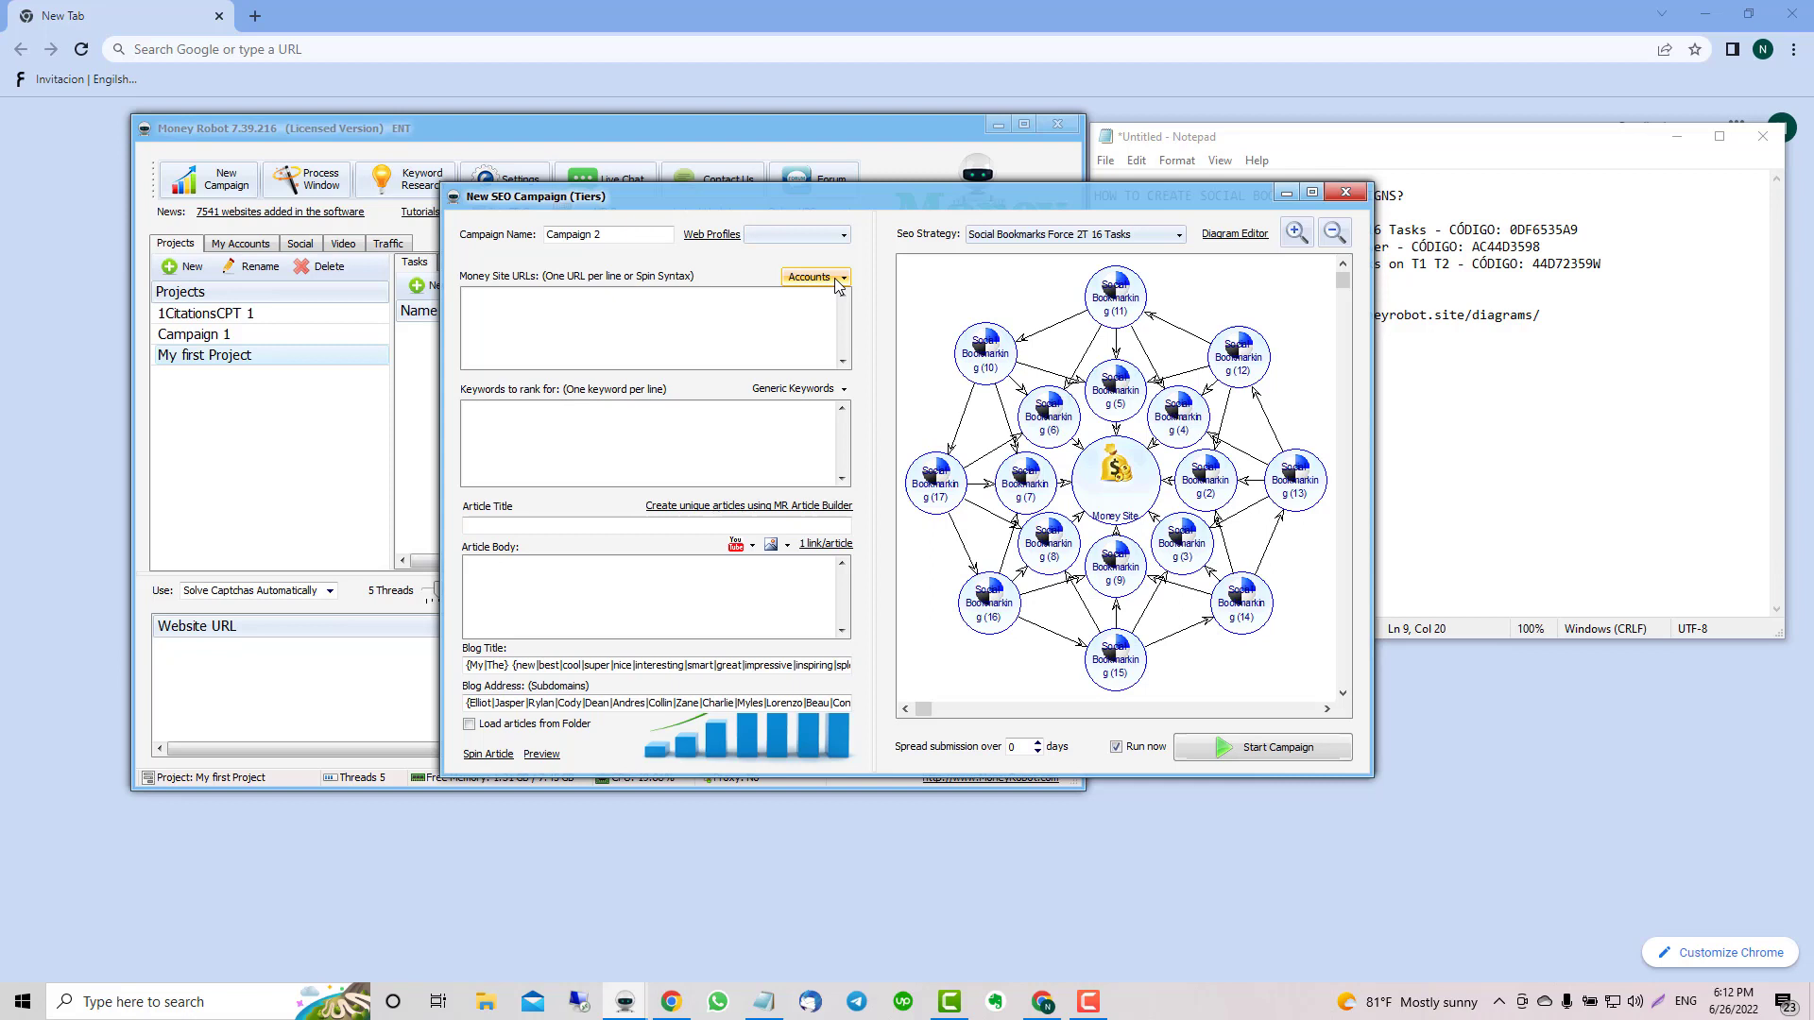
{"action": "left_click", "coordinate": [835, 278]}
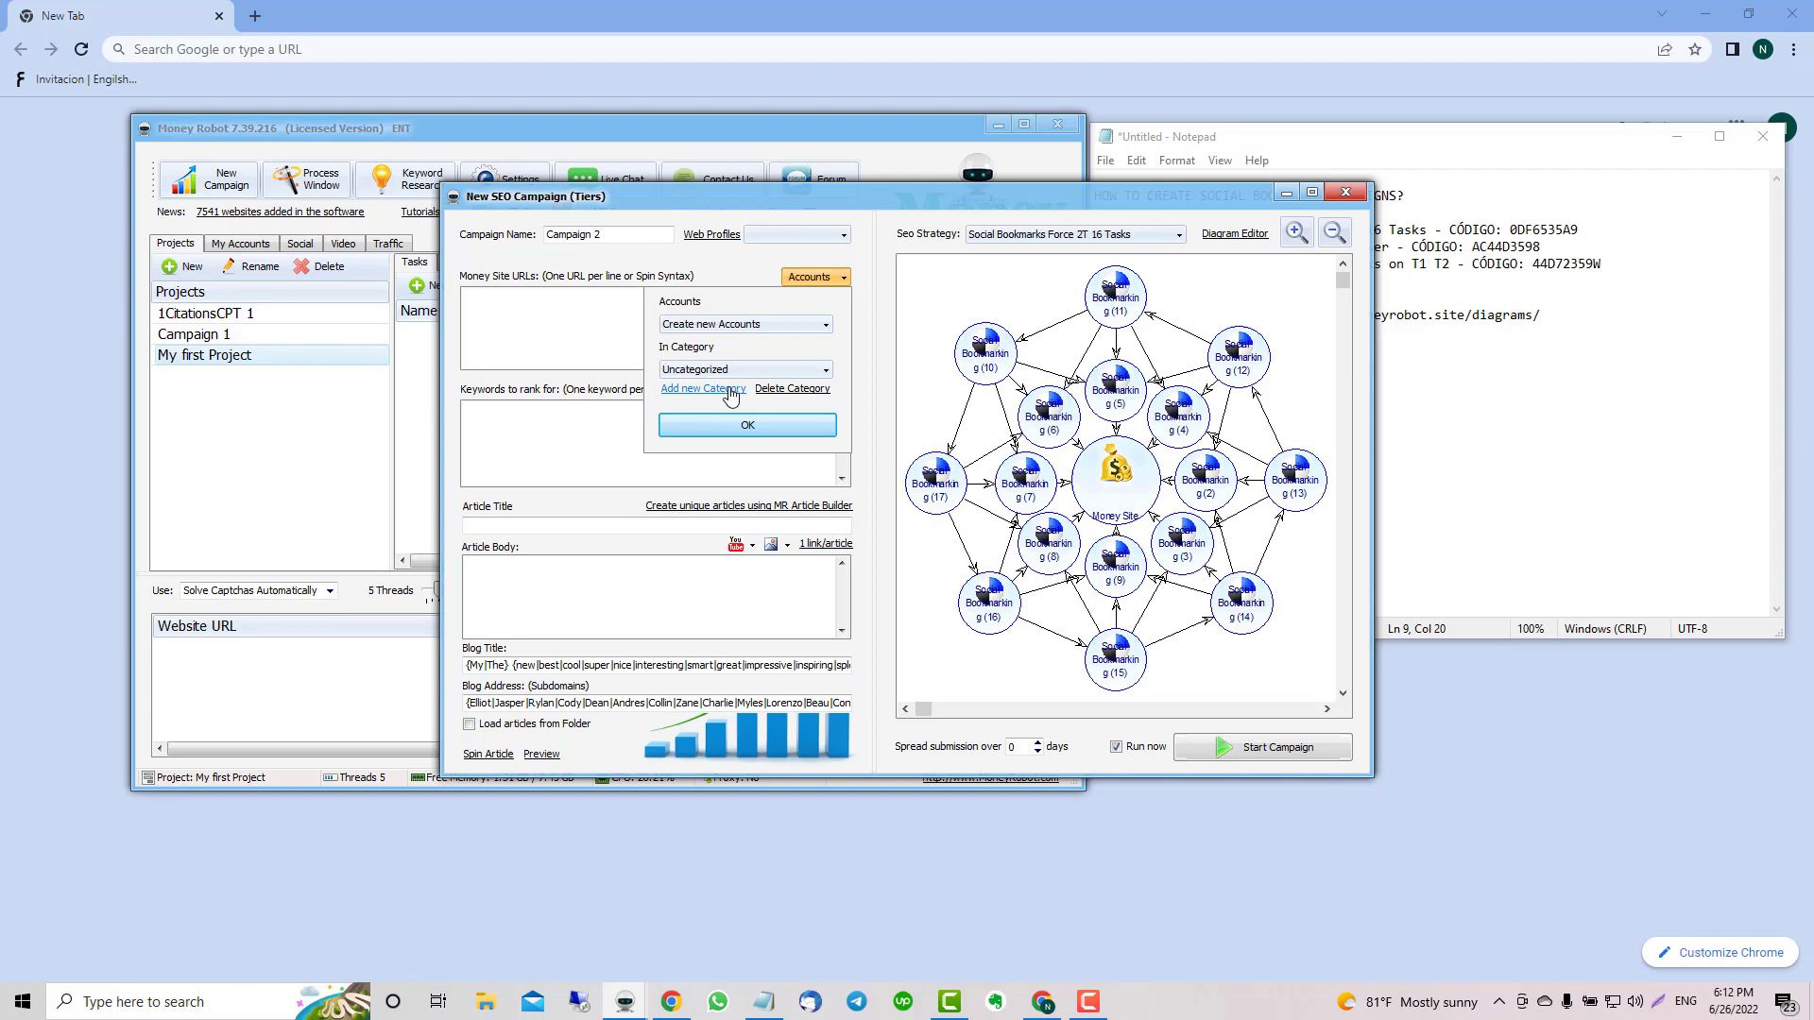
Import the Social Bookmarks Tier 1 Power diagram into the campaign using ID AC44D3598 from the notes.
{"action": "left_click", "coordinate": [1473, 392]}
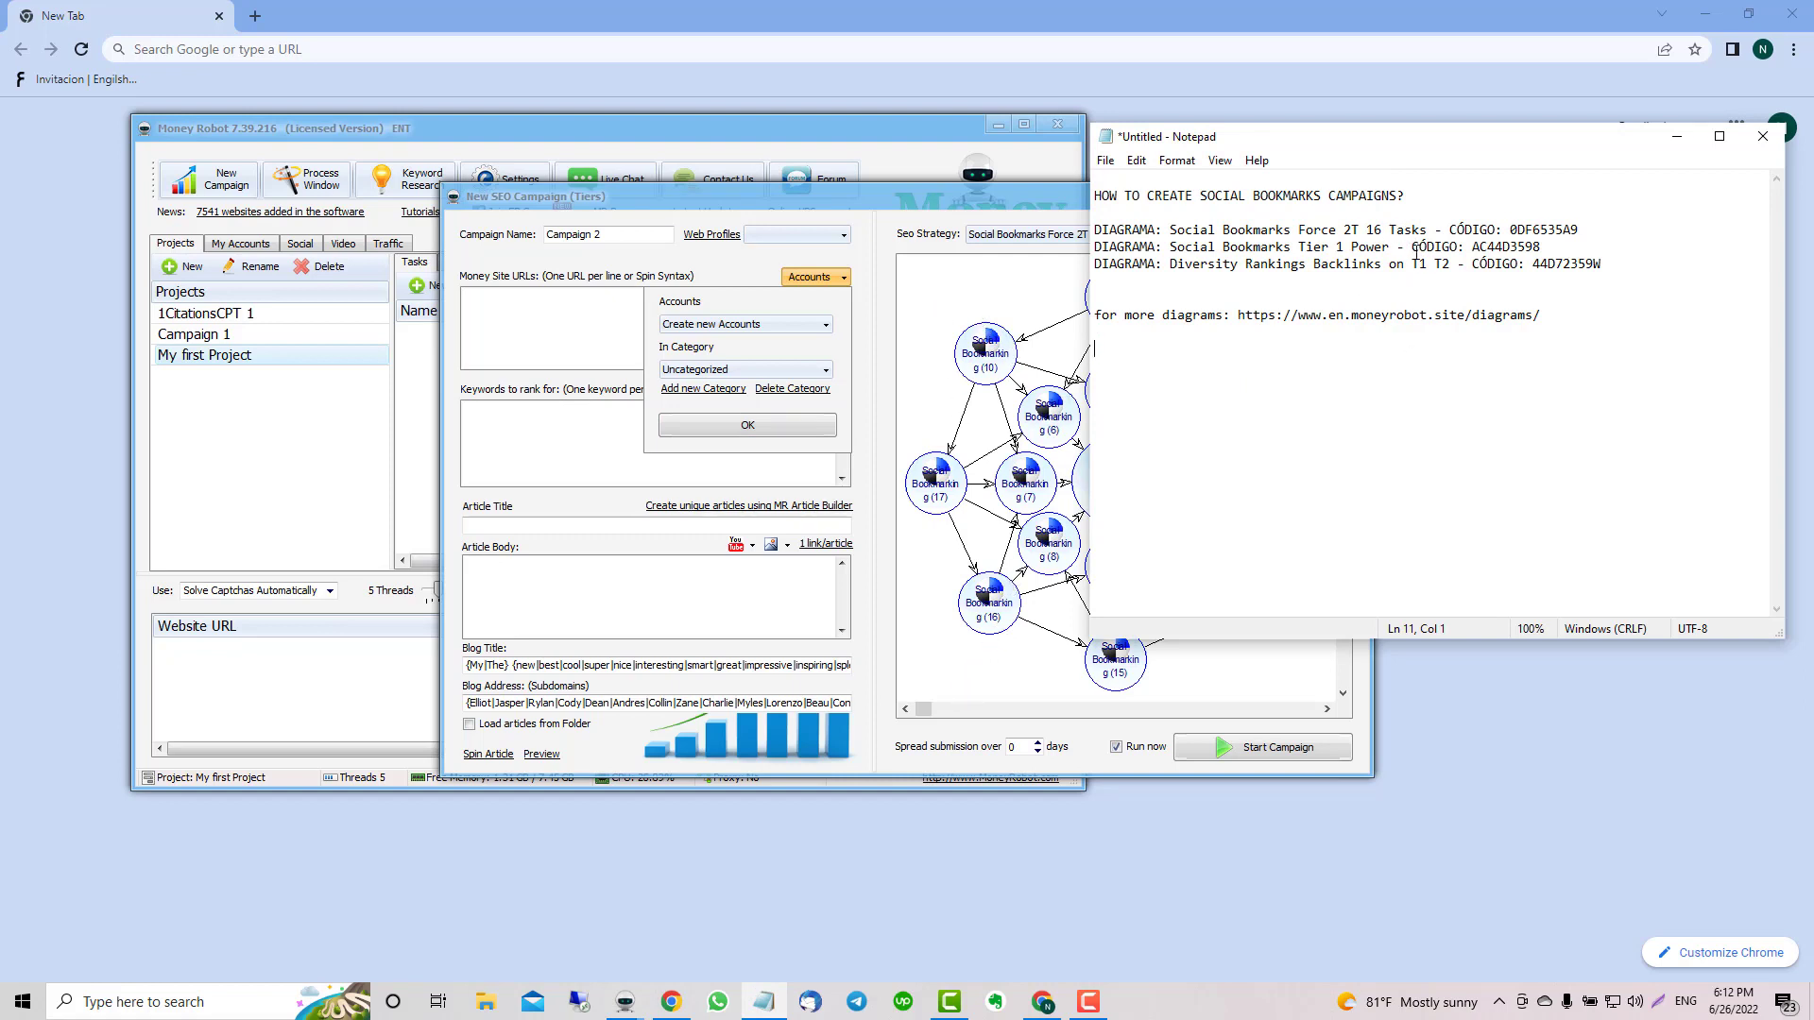
{"action": "left_click_drag", "start_coordinate": [1470, 247], "coordinate": [1544, 247]}
{"action": "key", "text": "ctrl+c"}
{"action": "right_click", "coordinate": [1011, 276]}
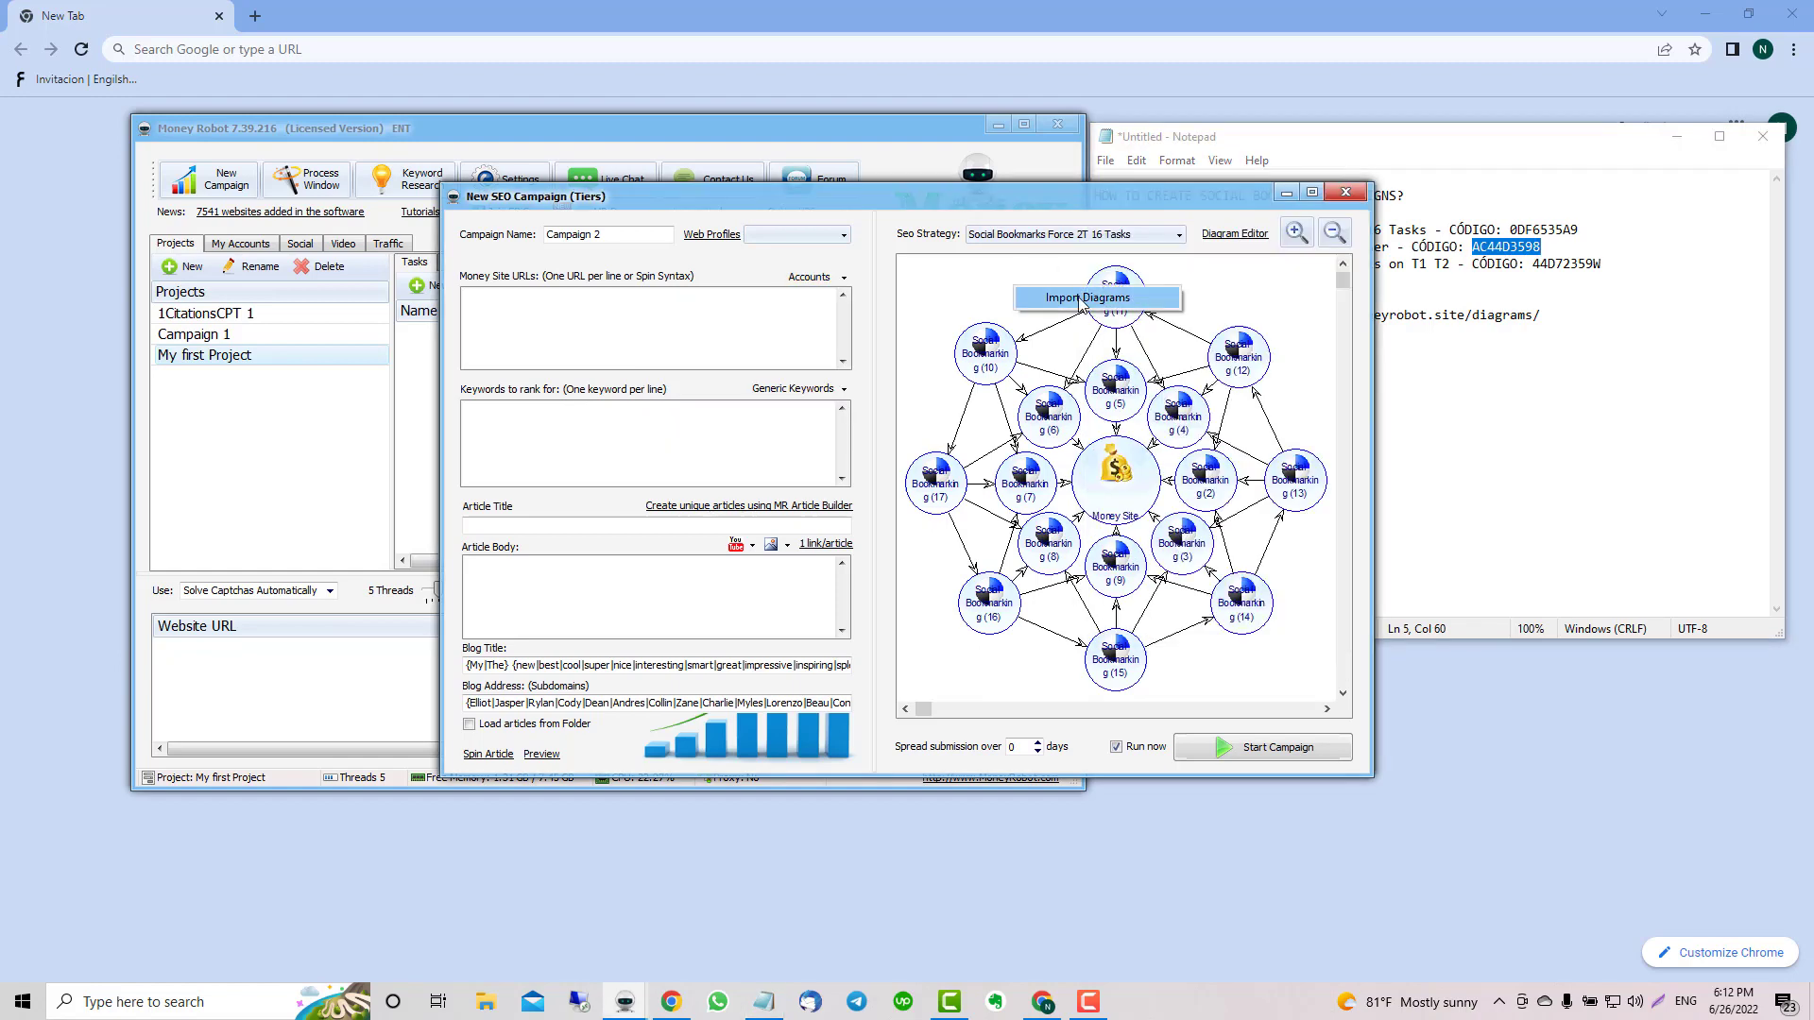
{"action": "left_click", "coordinate": [1072, 300]}
{"action": "key", "text": "ctrl+v"}
{"action": "left_click", "coordinate": [875, 518]}
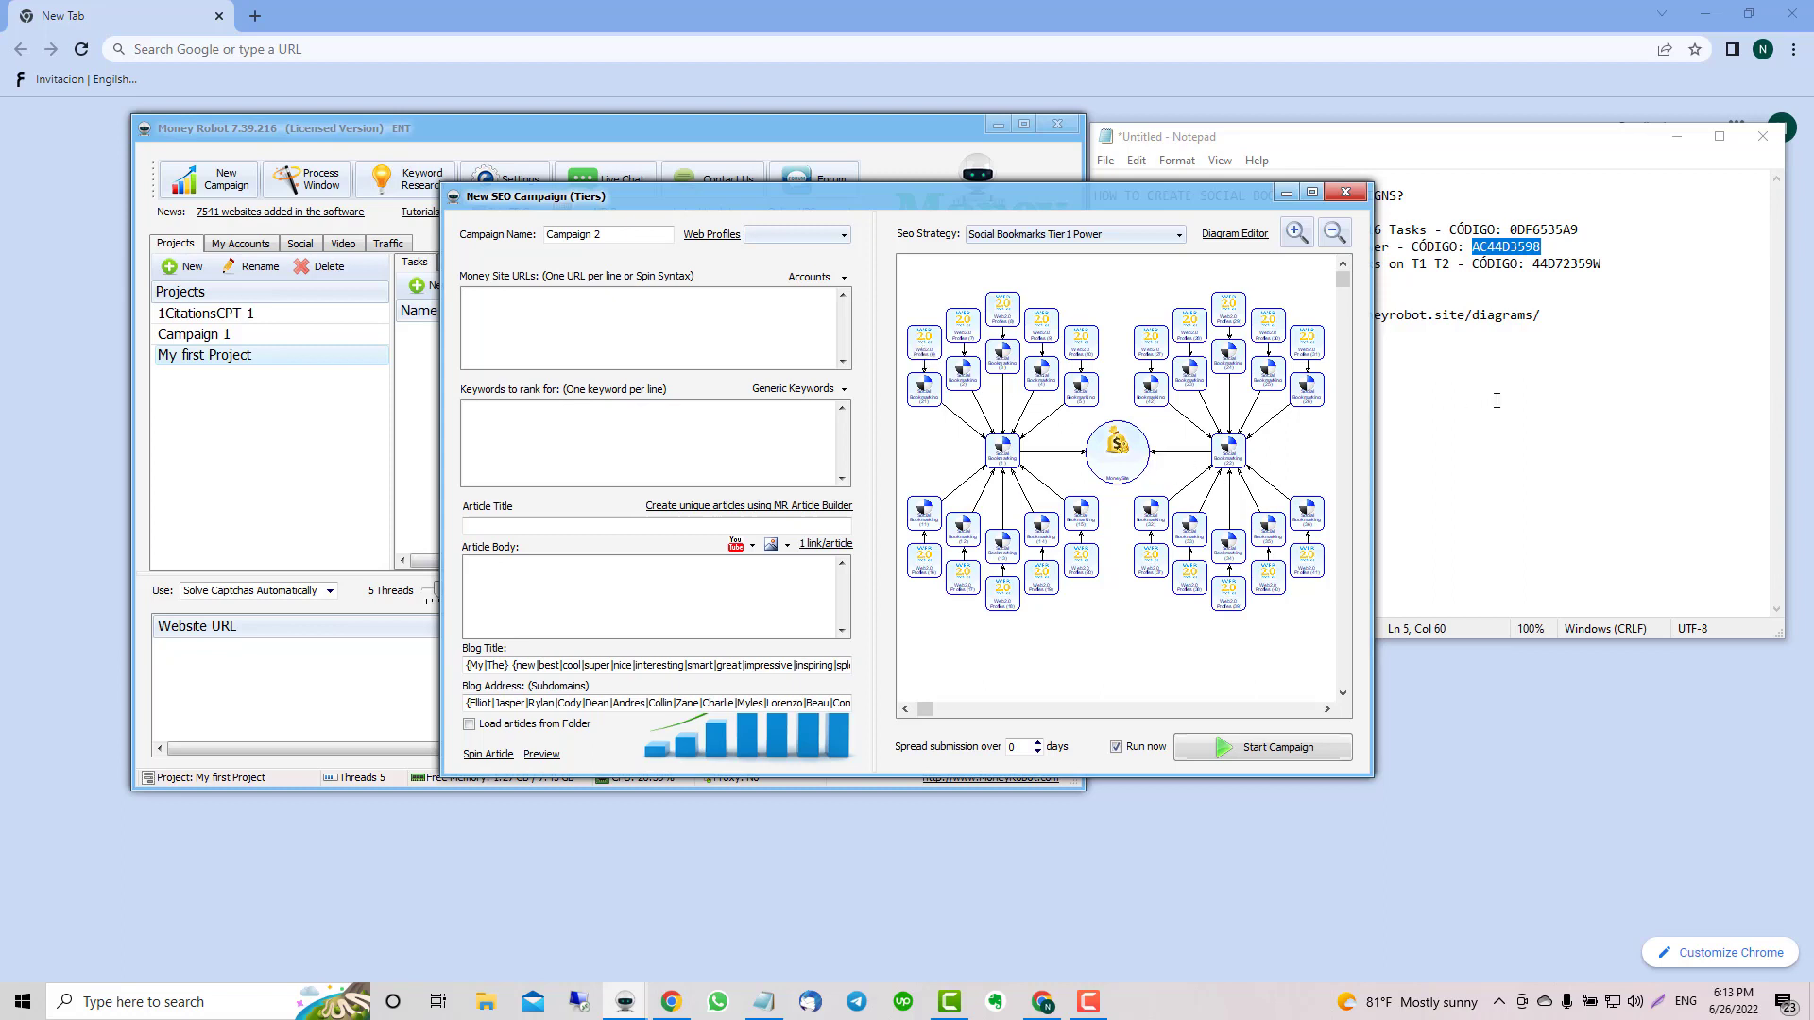
Import the Diversity Rankings Backlinks on T1 T2 diagram into the campaign using ID 44D72359W from the notes.
{"action": "left_click", "coordinate": [1436, 333]}
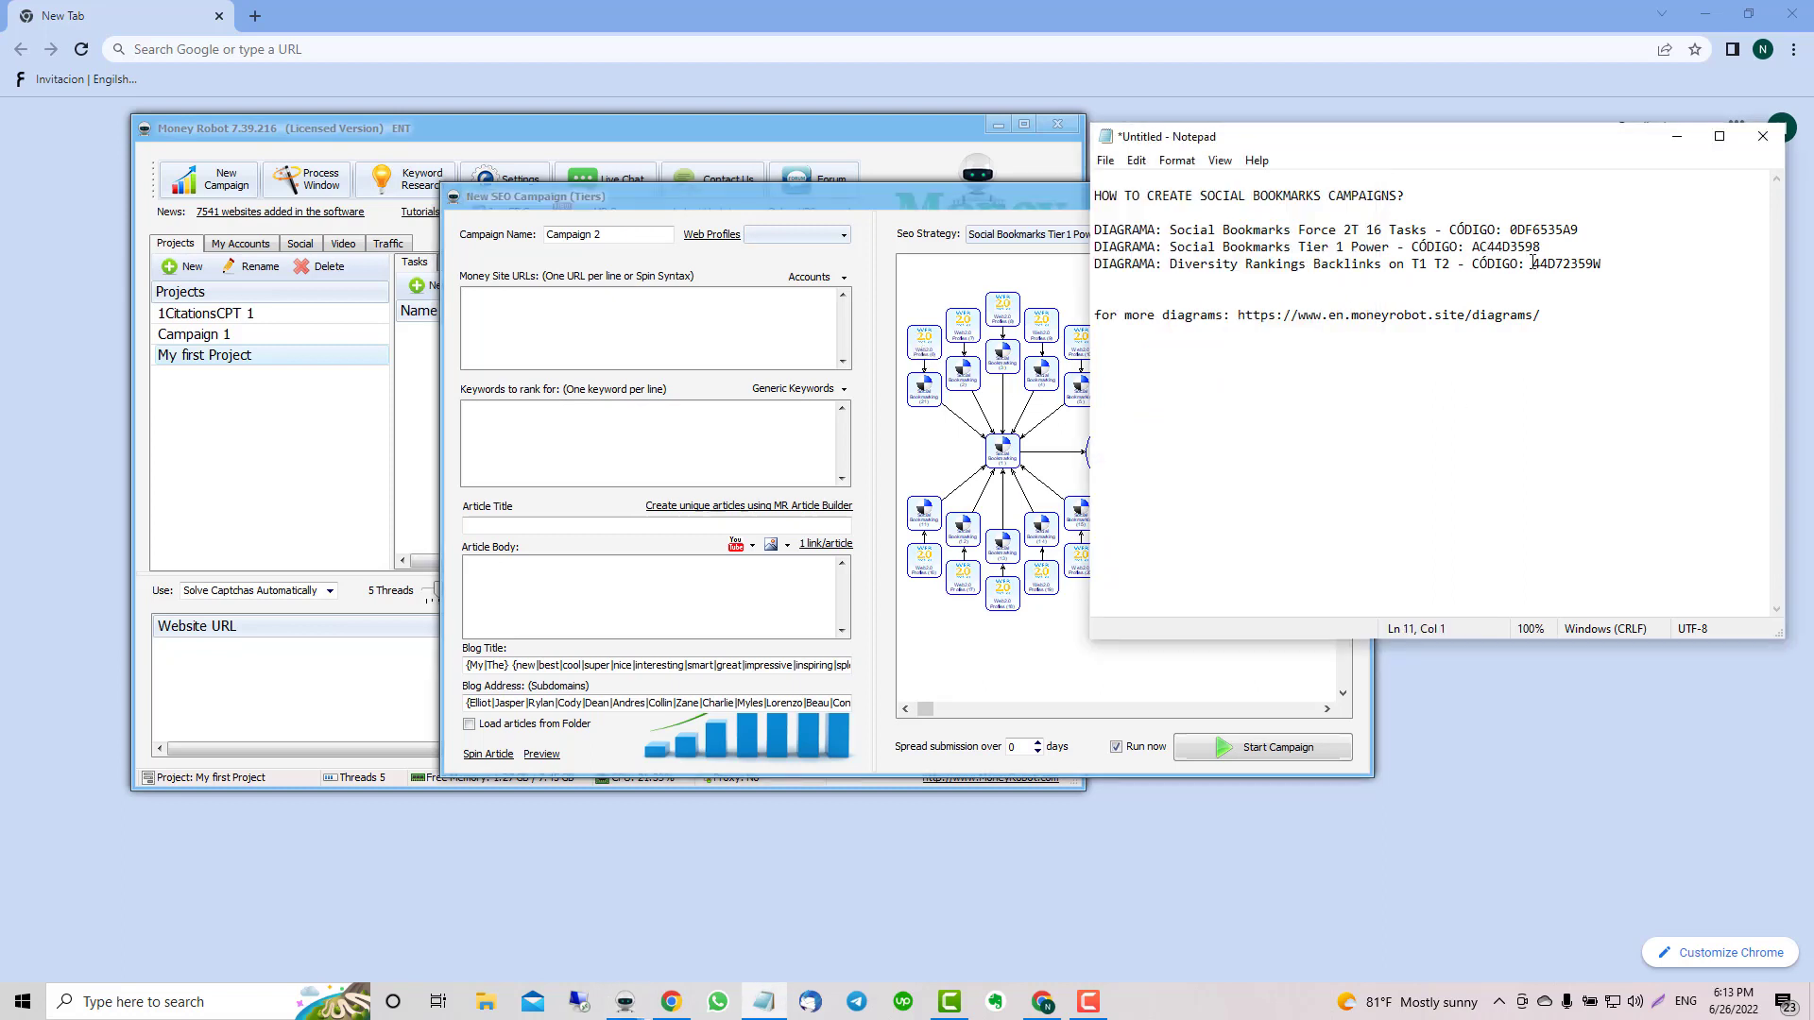
{"action": "left_click_drag", "start_coordinate": [1532, 263], "coordinate": [1625, 264]}
{"action": "key", "text": "ctrl+c"}
{"action": "right_click", "coordinate": [949, 299]}
{"action": "left_click", "coordinate": [1001, 312]}
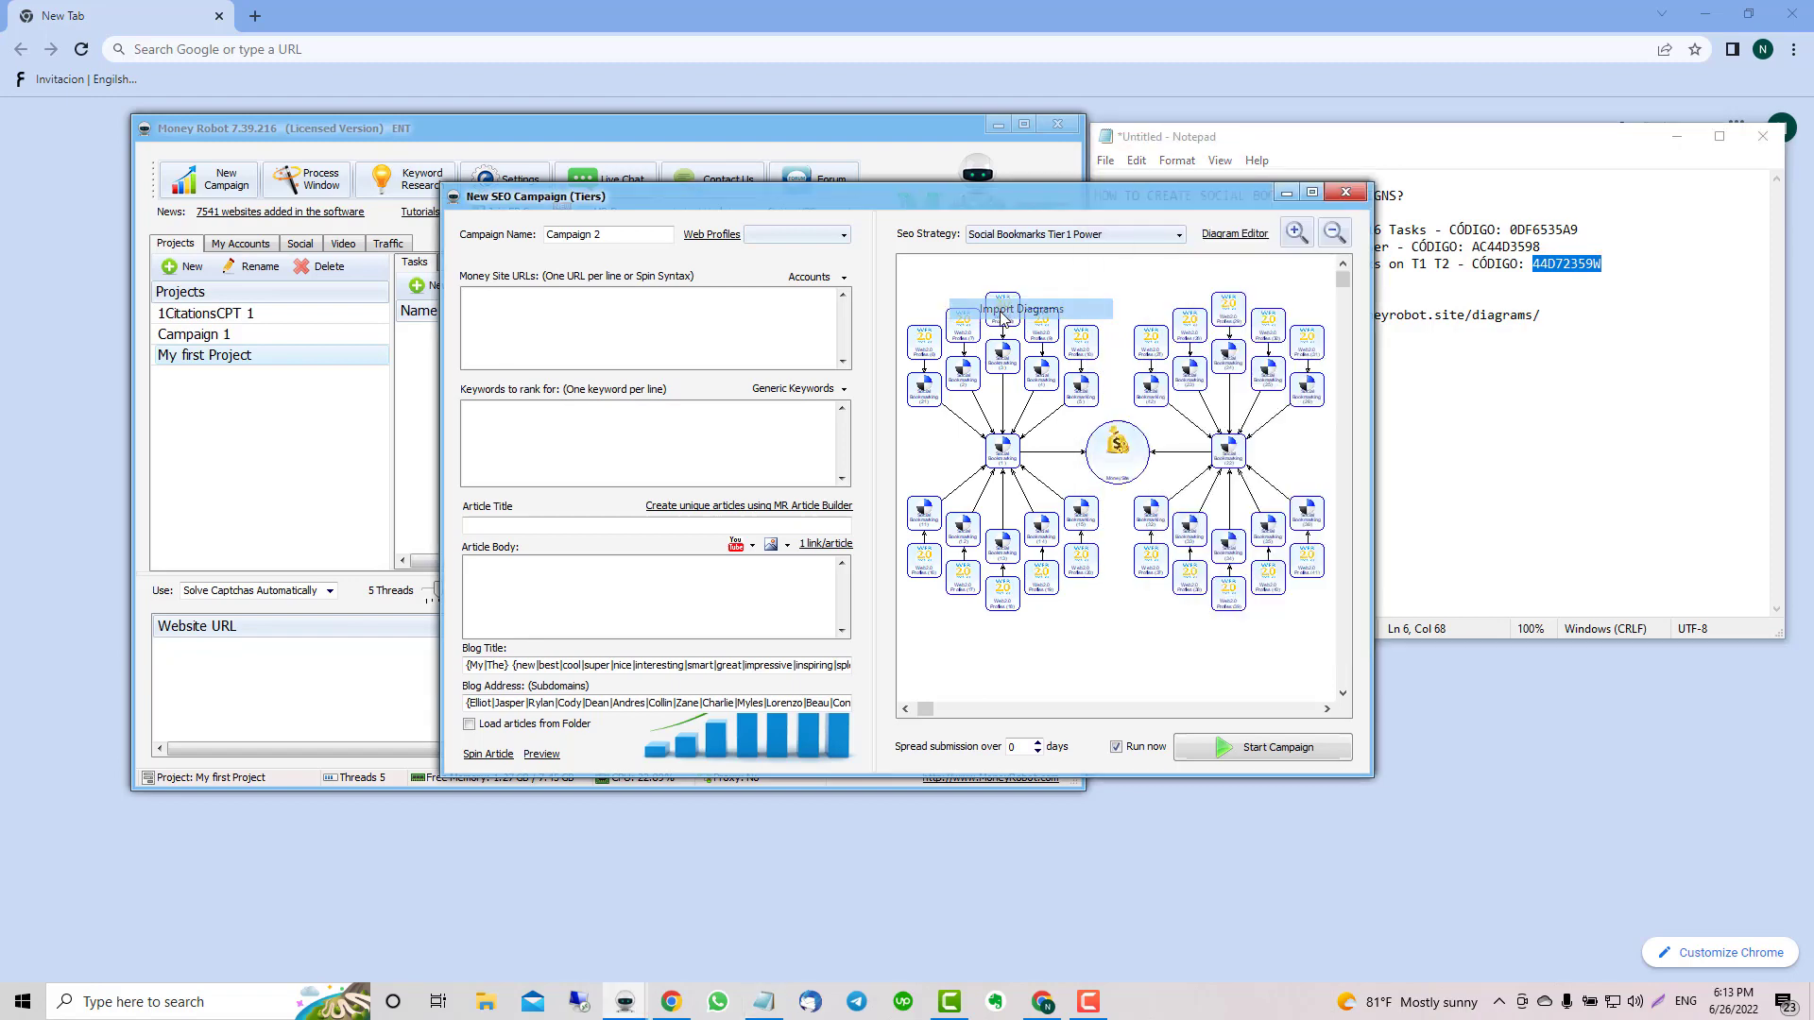
{"action": "key", "text": "ctrl+v"}
{"action": "left_click", "coordinate": [884, 522]}
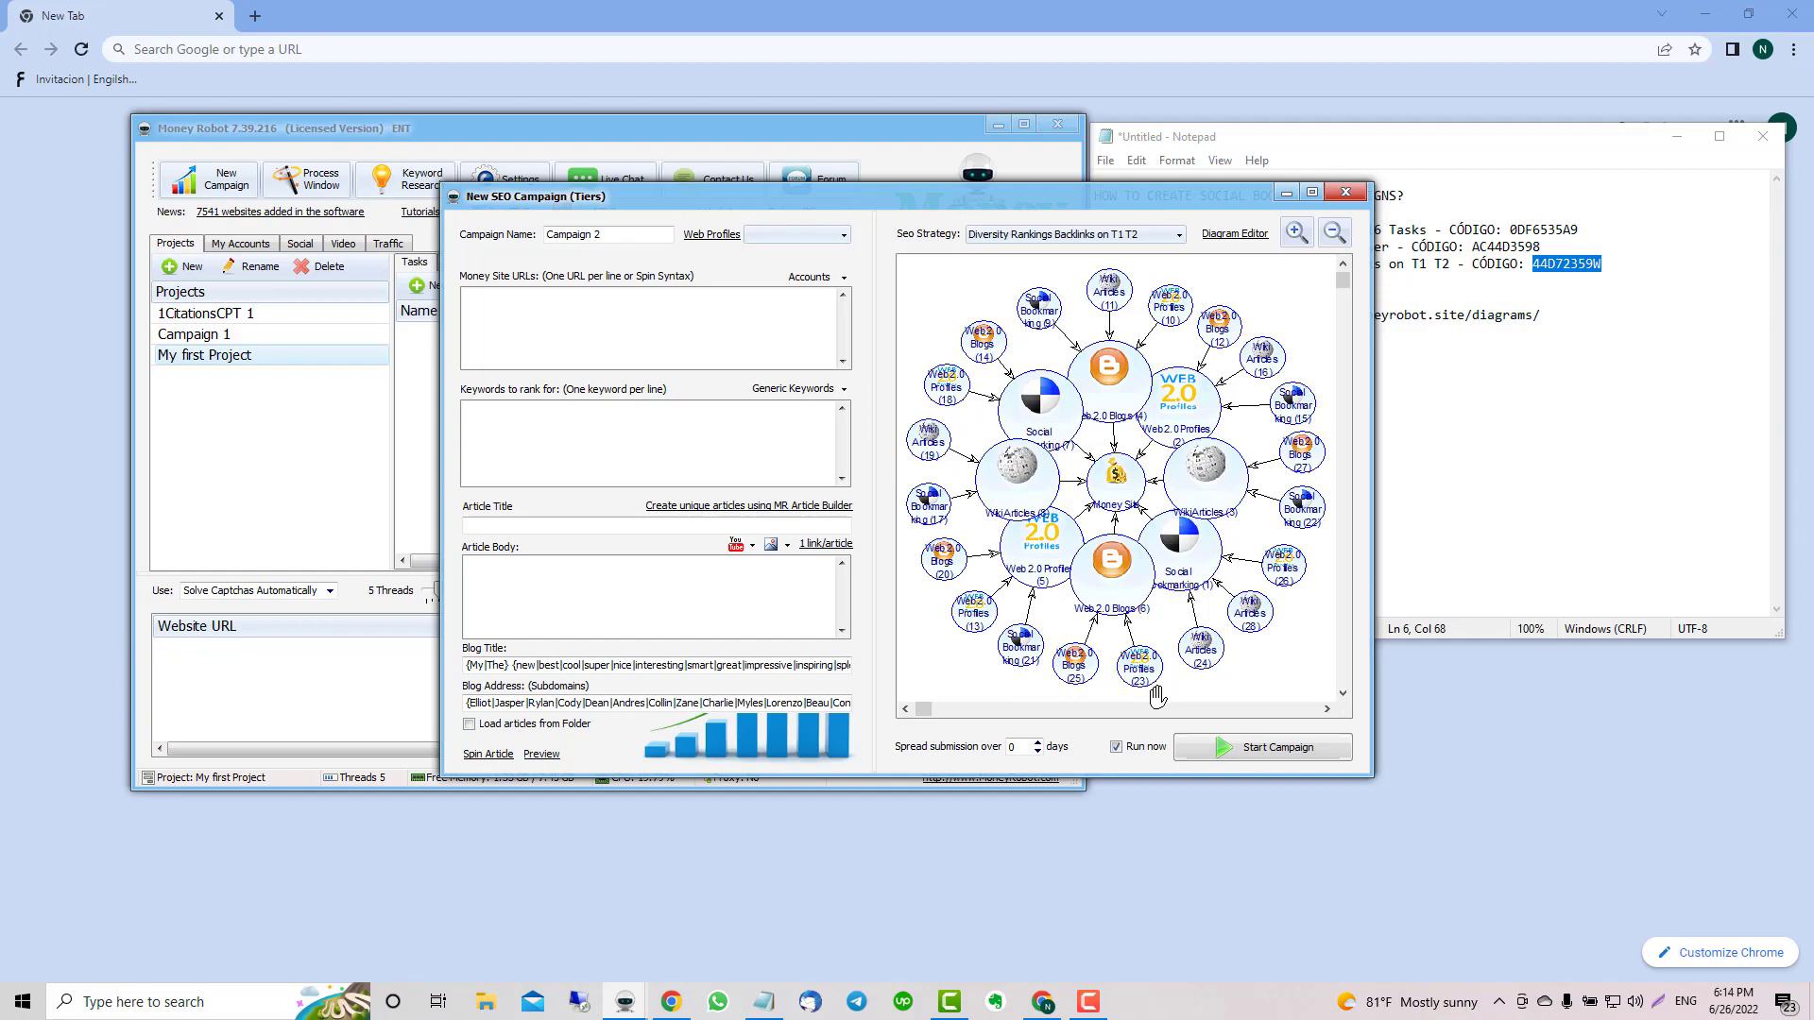
Set the campaign's SEO strategy to the 1 > 3> 12 + Social Bookmarks diagram.
{"action": "left_click", "coordinate": [1168, 235]}
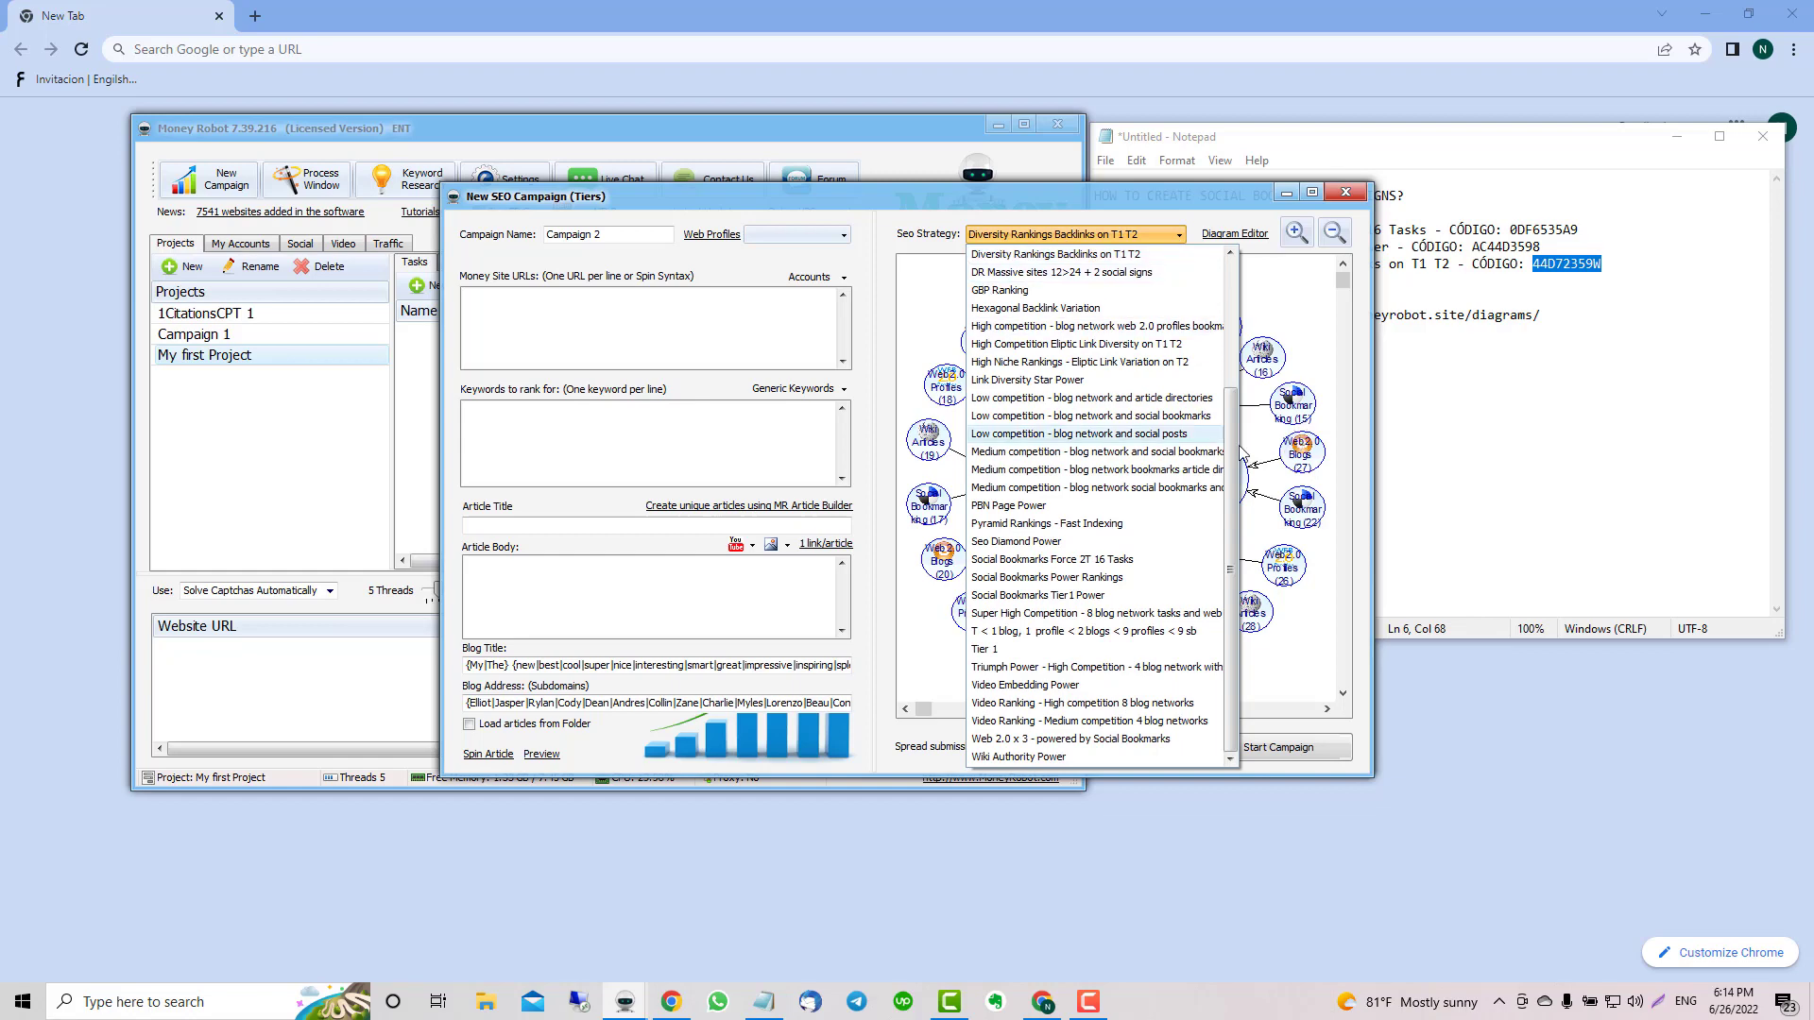
{"action": "scroll", "coordinate": [1086, 435], "scroll_direction": "up", "scroll_amount": 4}
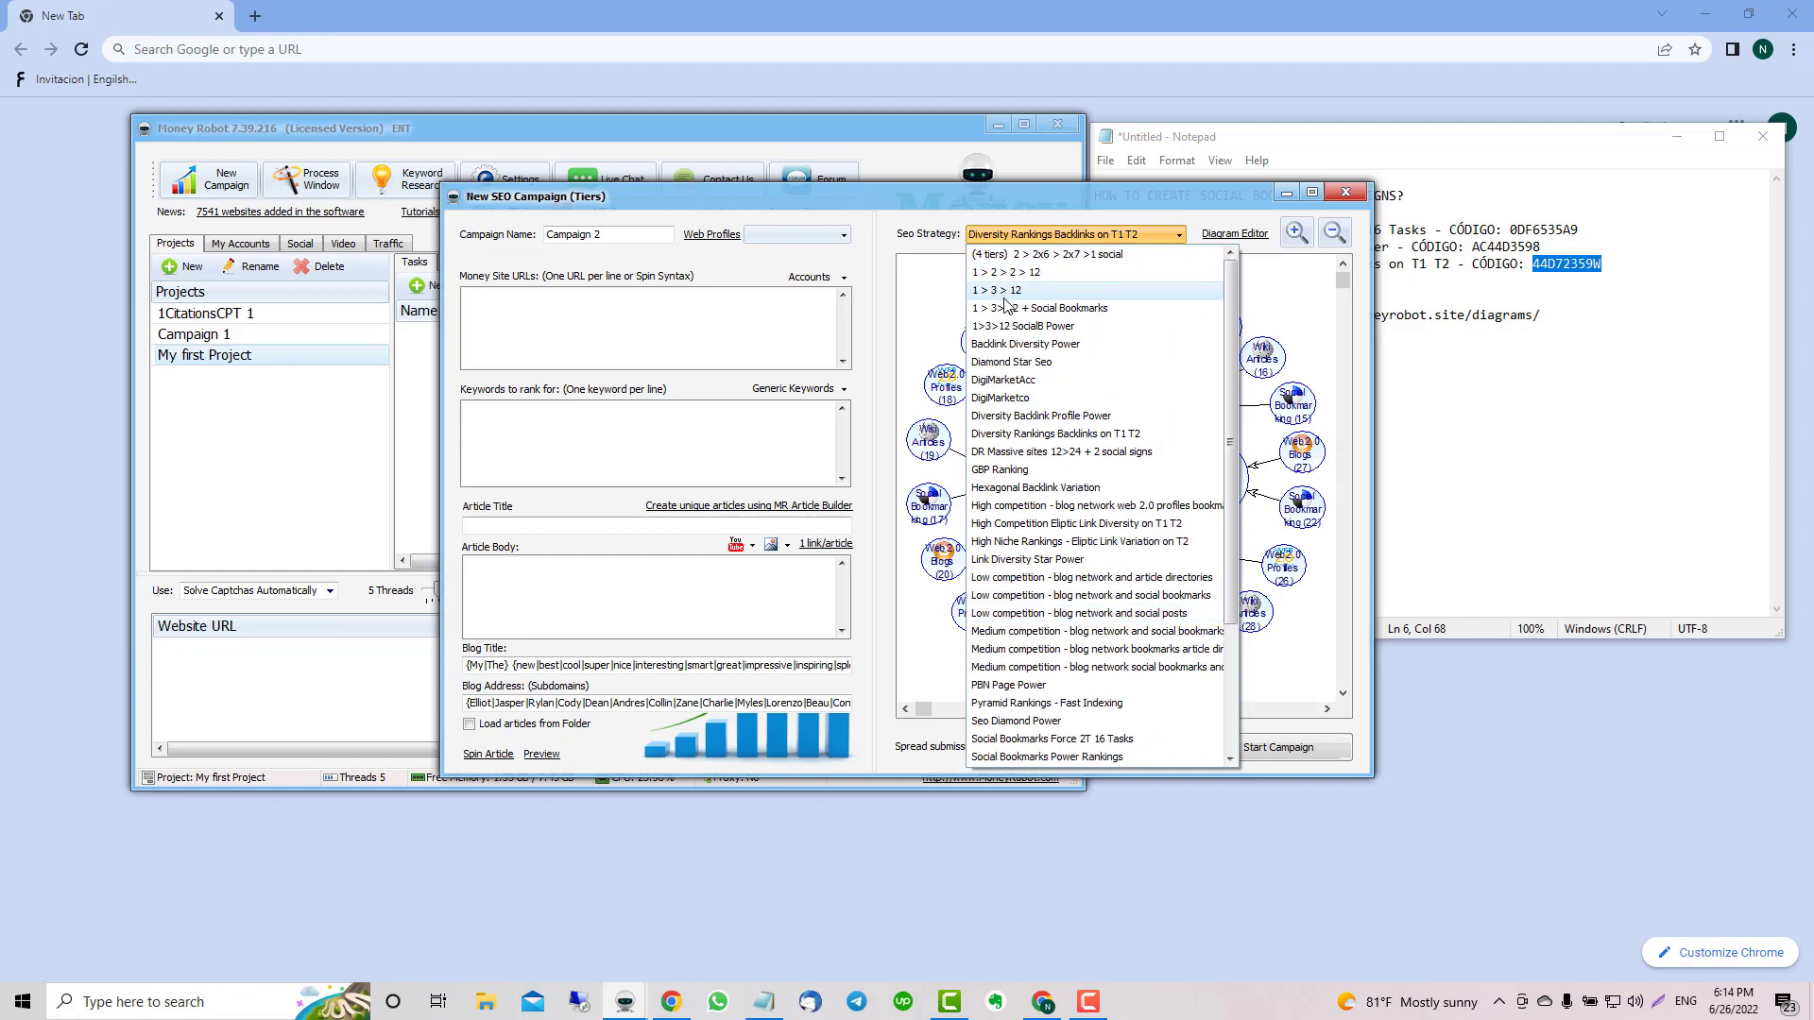
{"action": "left_click", "coordinate": [1008, 308]}
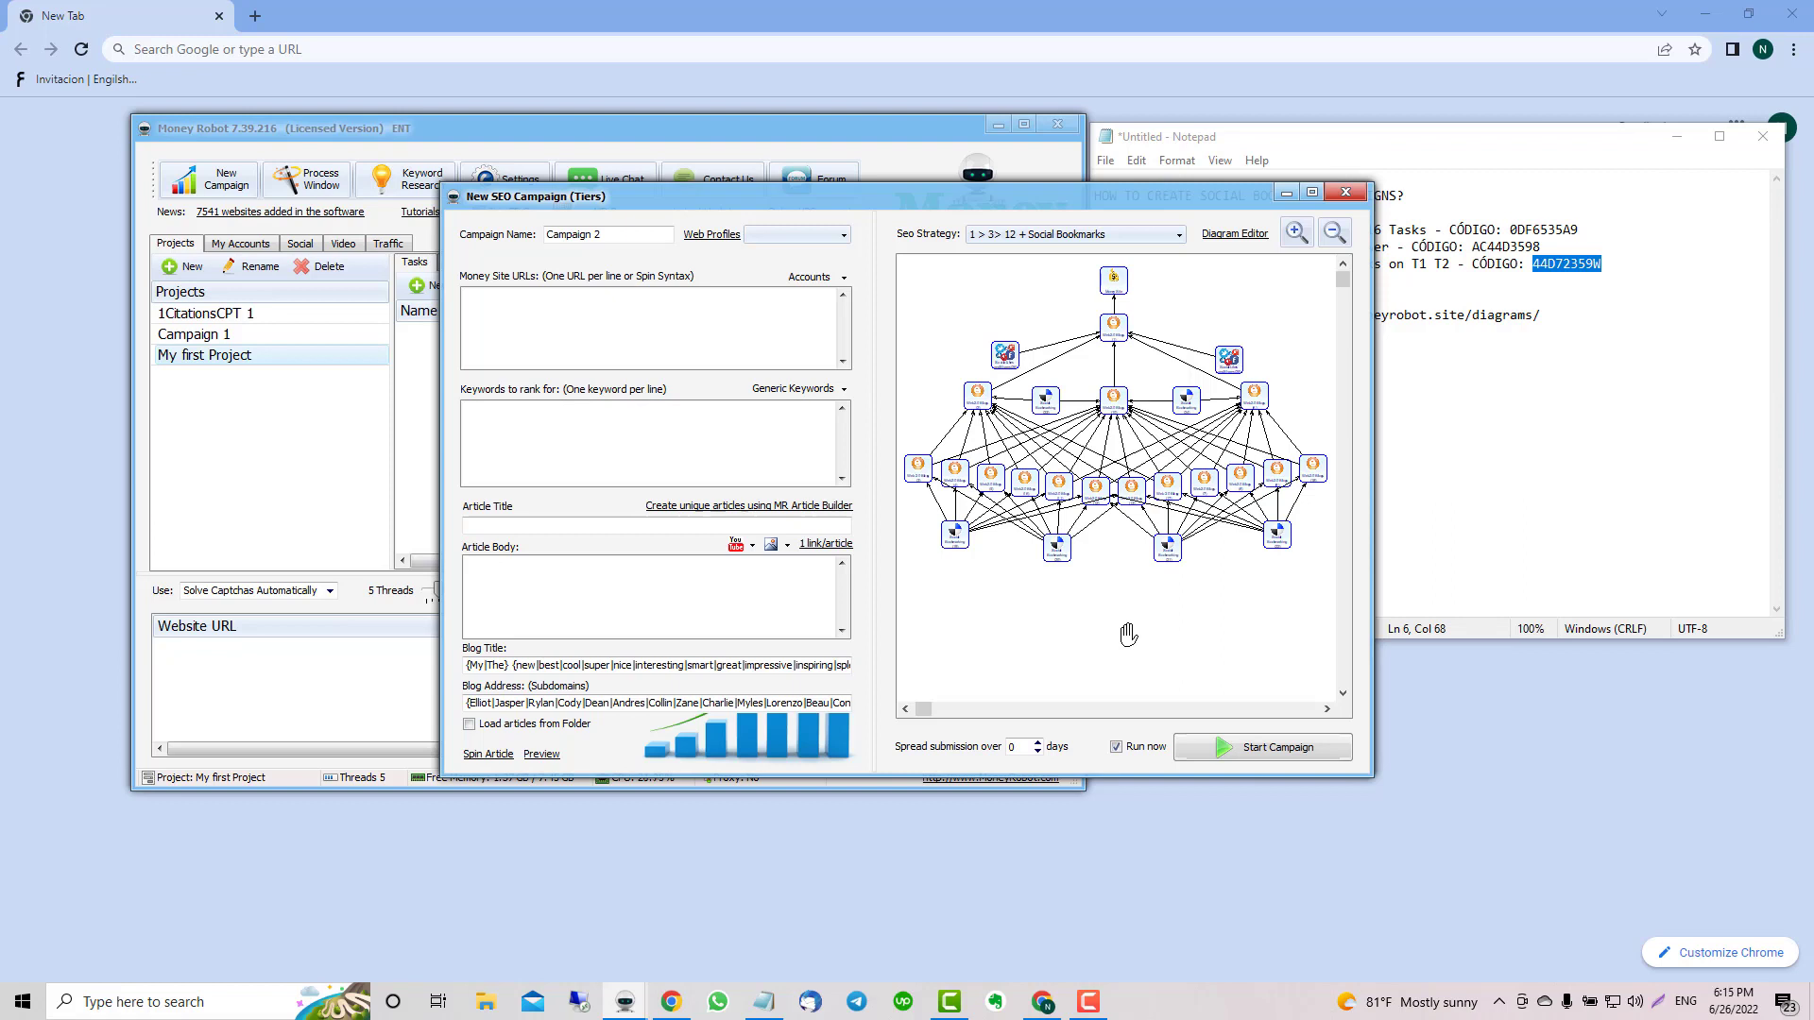
Switch to the diagram notes in Notepad.
{"action": "left_click", "coordinate": [1489, 567]}
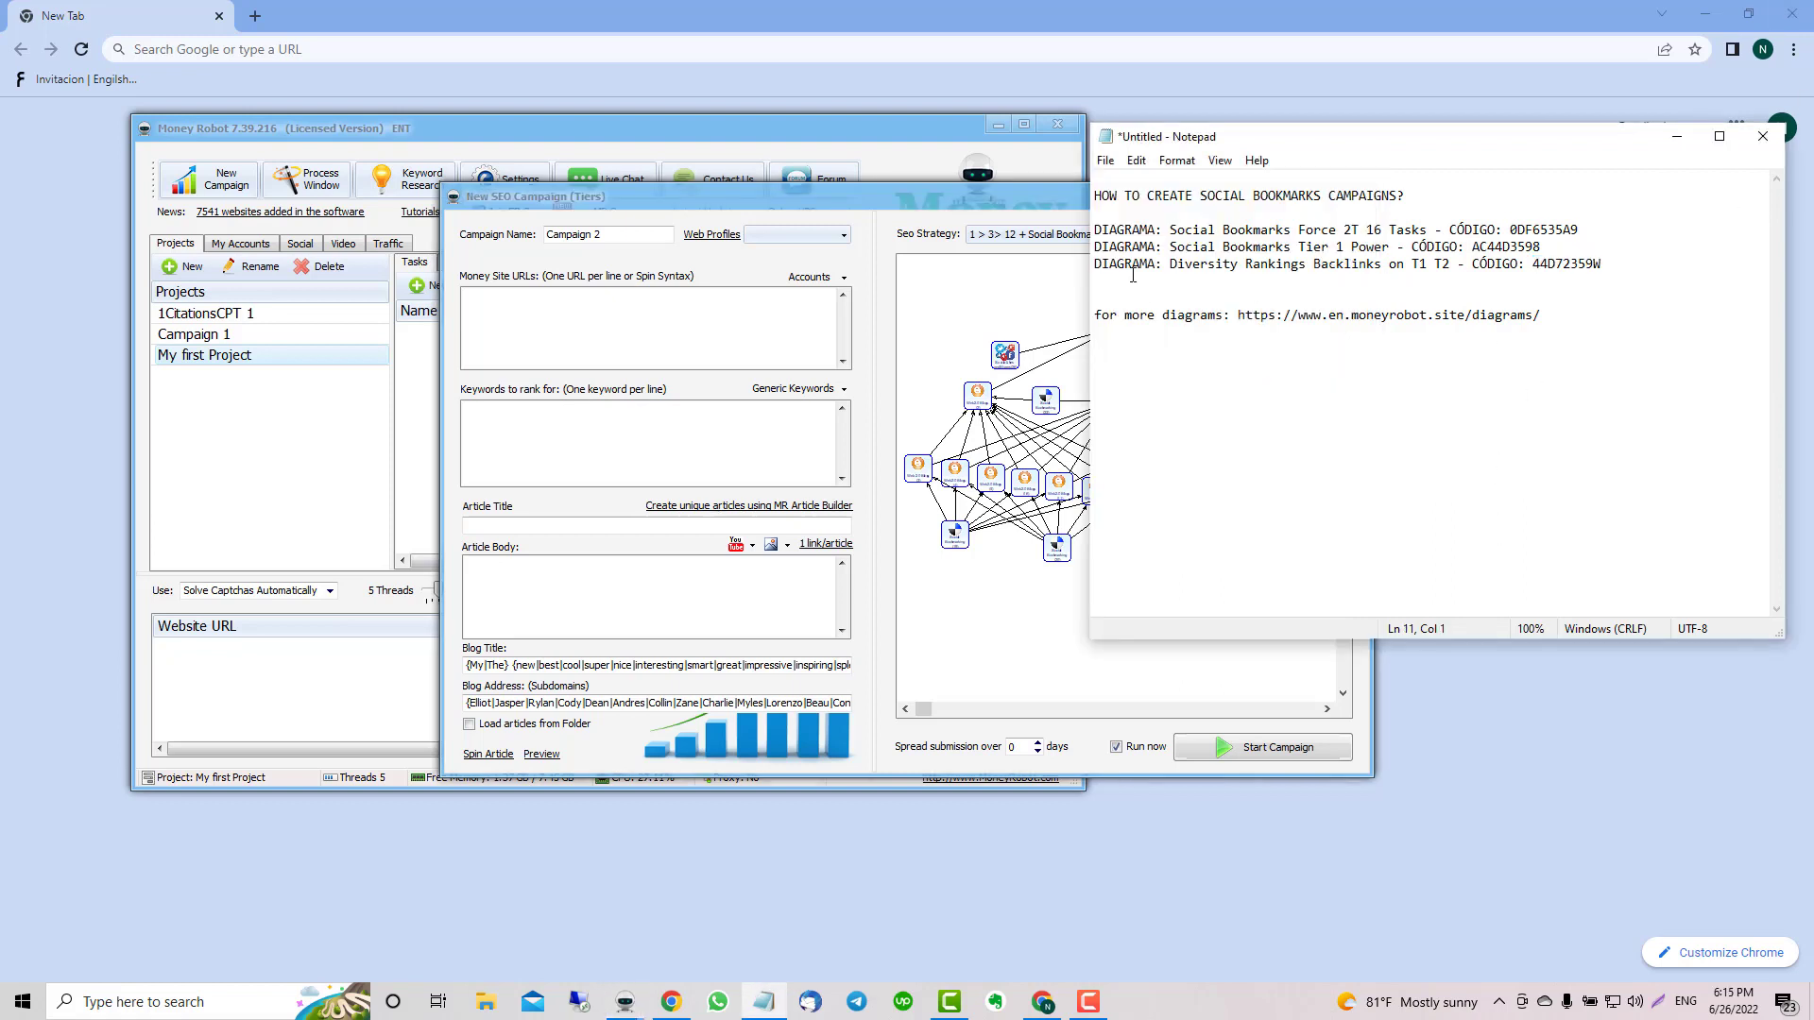